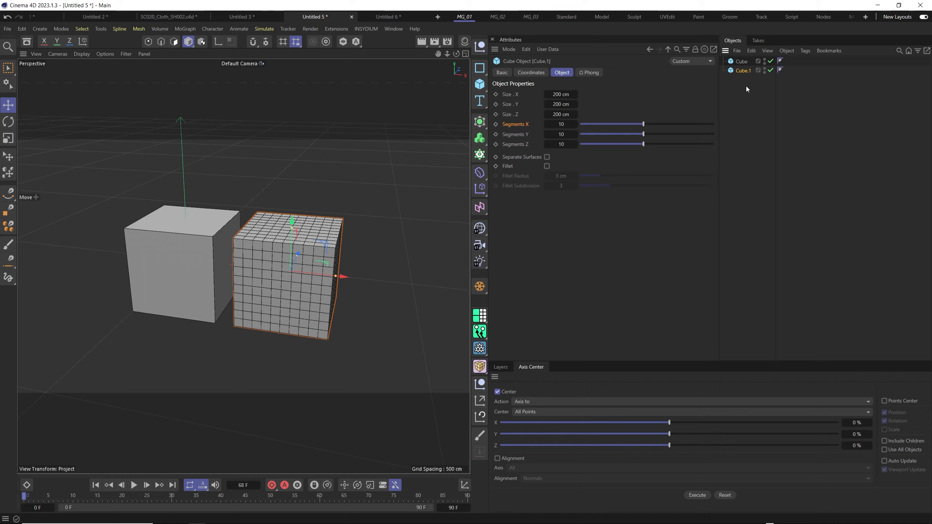
Make the segmented cube Cube.1 editable and convert all its edges to a spline with Edge to Spline.
key("c")
left_click_drag(312, 281, 312, 250, "alt")
key("ctrl+z")
left_click(161, 42)
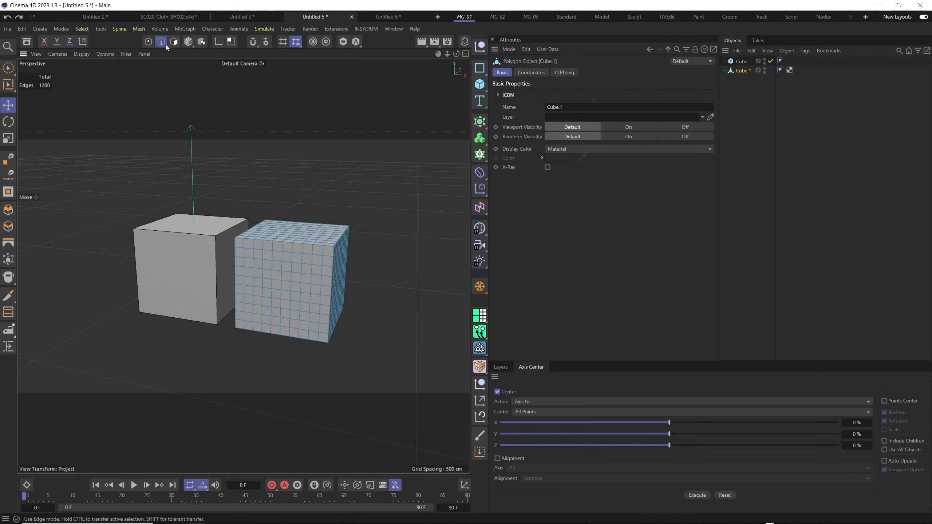
key("ctrl+a")
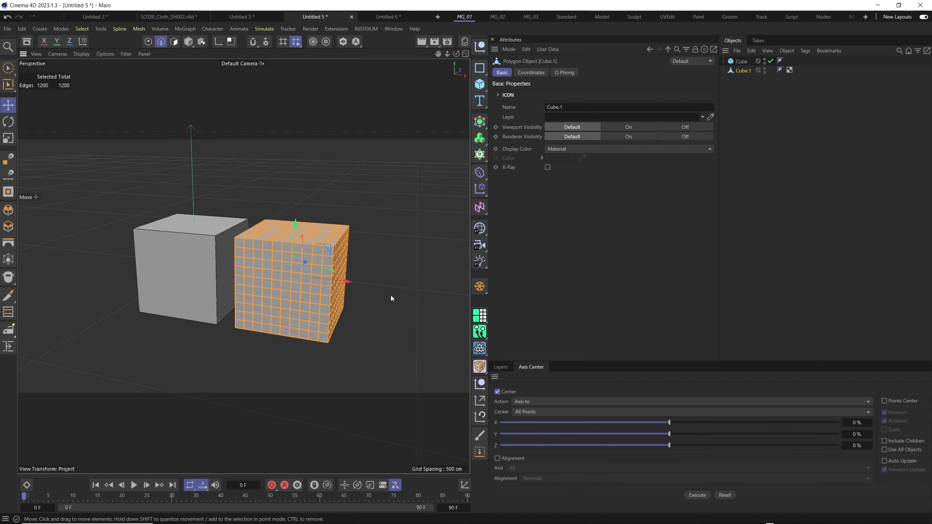
key("shift+c")
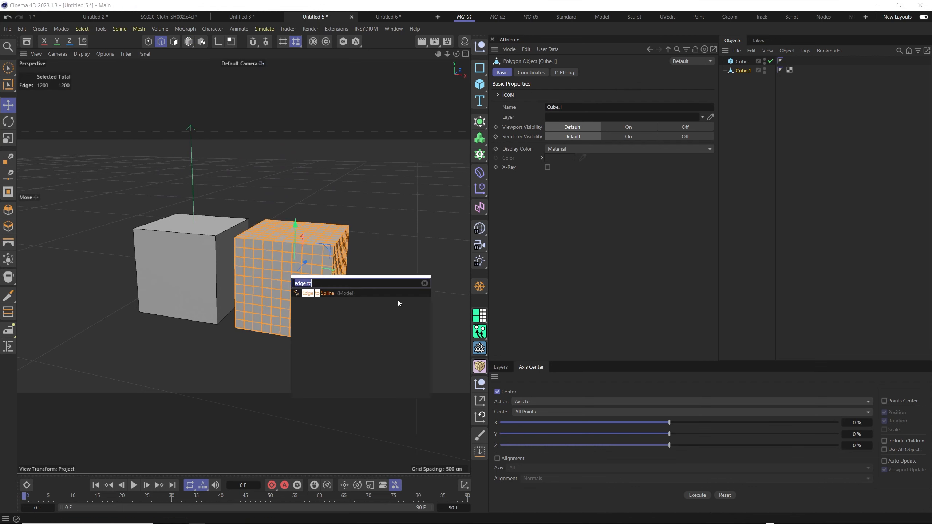
left_click(321, 294)
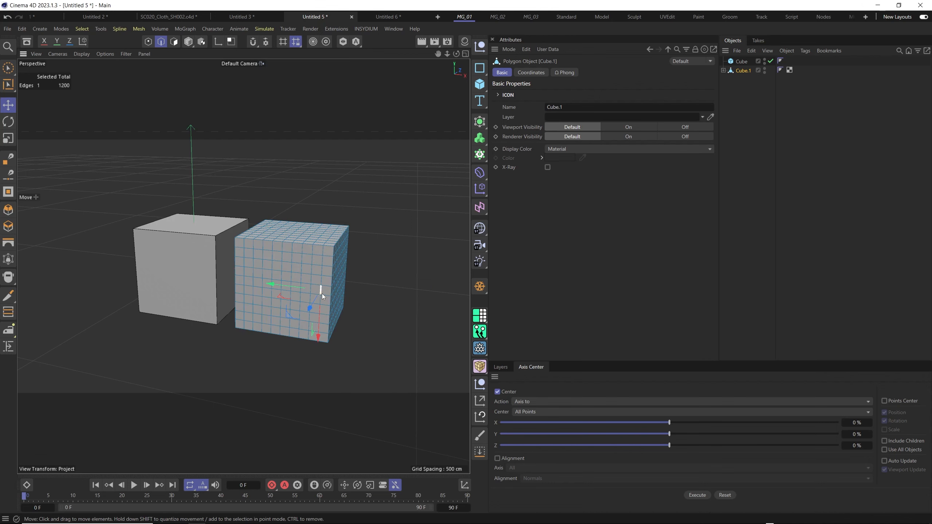
Move Cube.1.Spline out of Cube.1 to the root level and delete the original polygon cube.
left_click(723, 70)
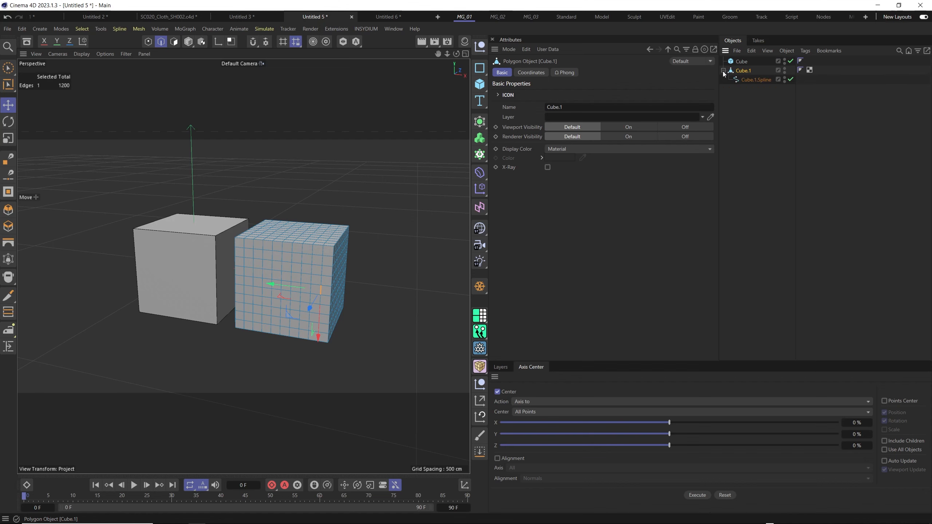
left_click_drag(754, 81, 750, 89)
left_click(746, 71)
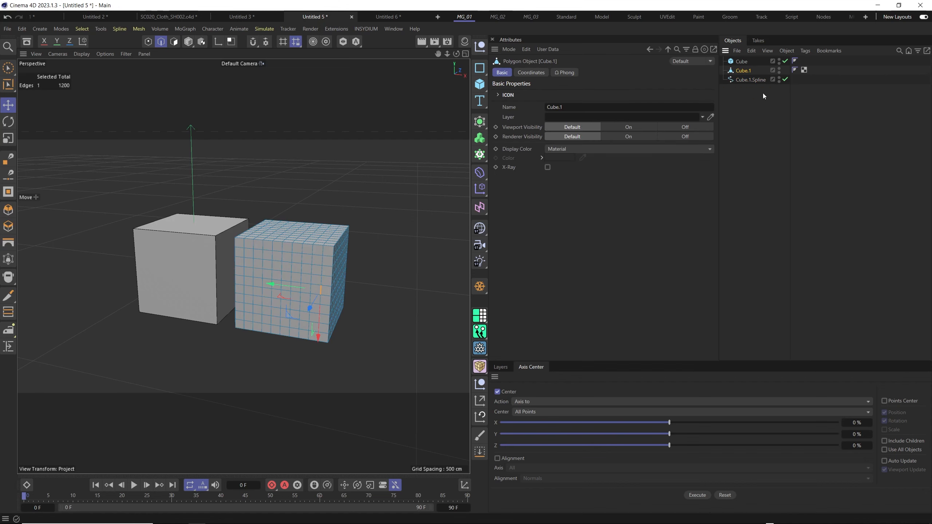
key("Delete")
Select the wireframe spline cube and examine its structure from several angles beside the solid cube.
left_click(748, 71)
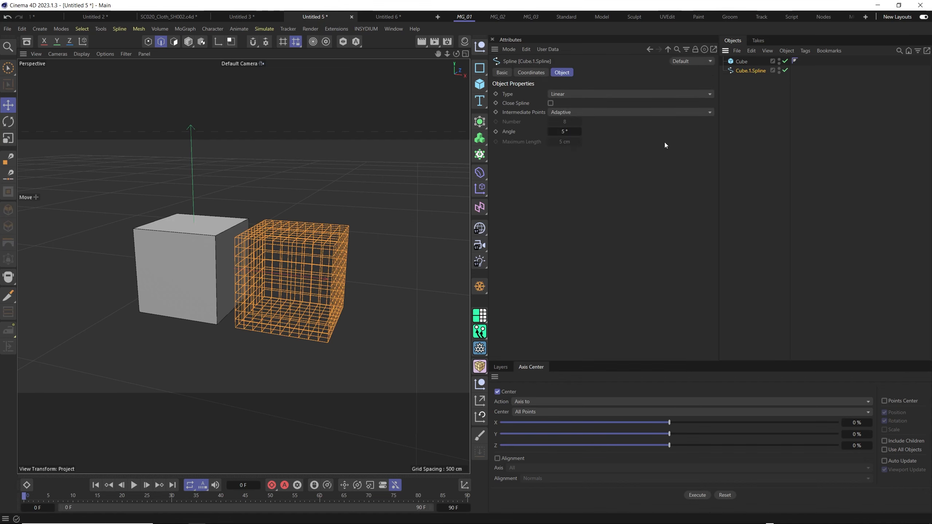
mouse_move(270, 275)
left_mouse_down("alt")
mouse_move(298, 256)
mouse_move(265, 277)
left_mouse_up("alt")
right_click_drag(265, 277, 304, 262, "alt")
left_click_drag(304, 262, 245, 264, "alt")
left_click_drag(312, 266, 340, 228, "alt")
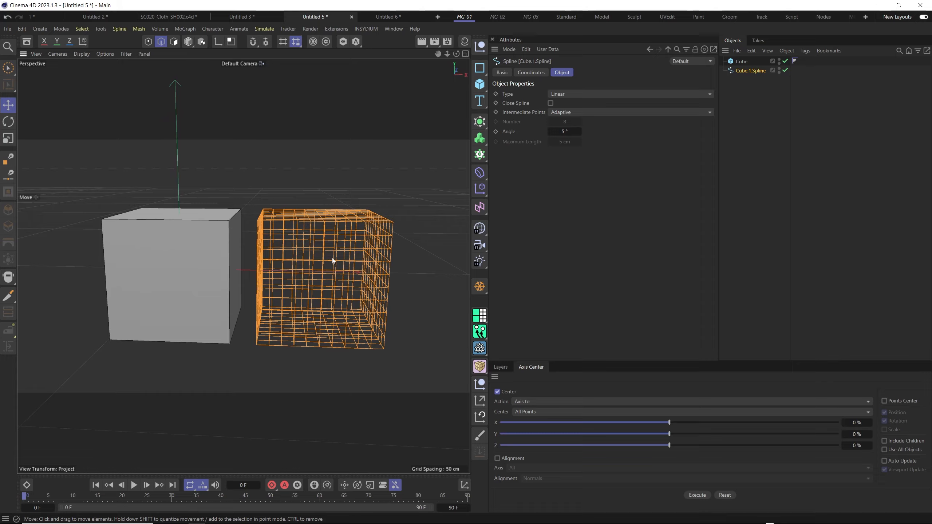
left_click_drag(332, 260, 323, 290, "alt")
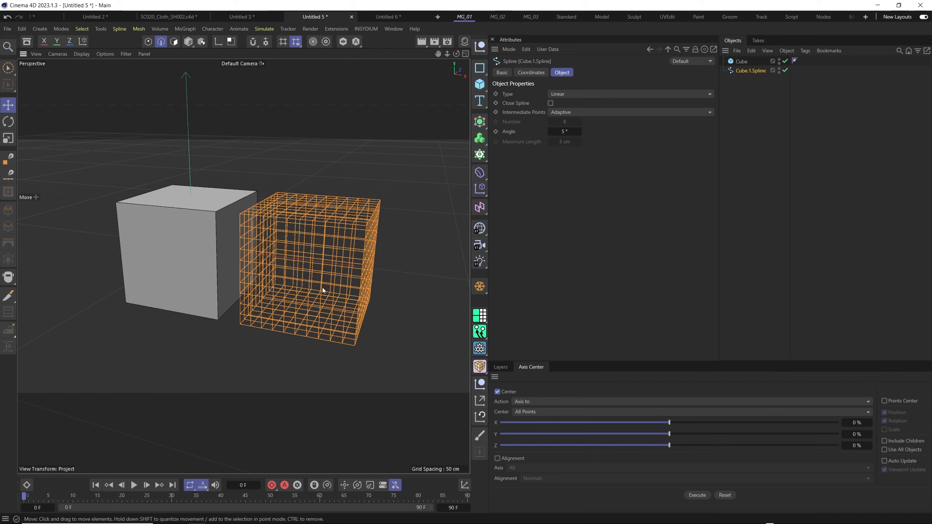
left_click(358, 219)
left_click_drag(399, 266, 386, 214, "alt")
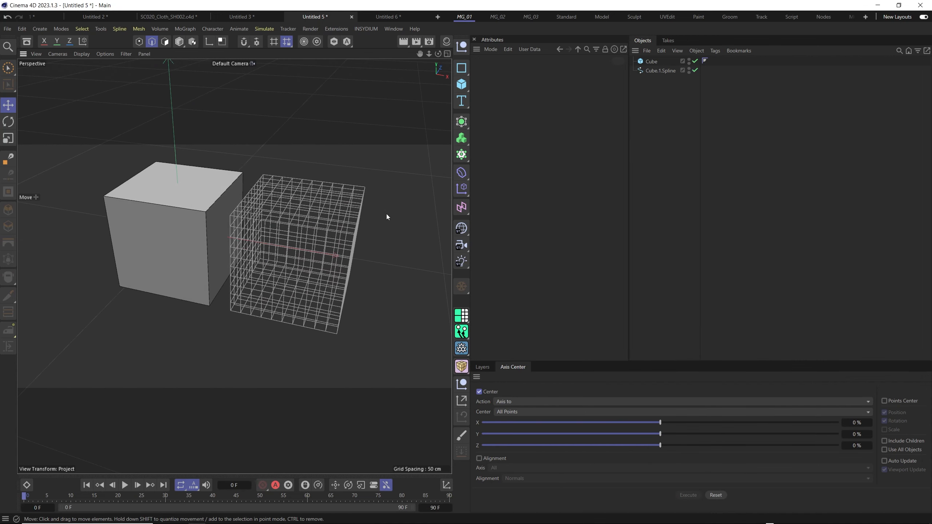
Add an xpDynamics tag to both the solid cube and Cube.1.Spline.
key("ctrl+a")
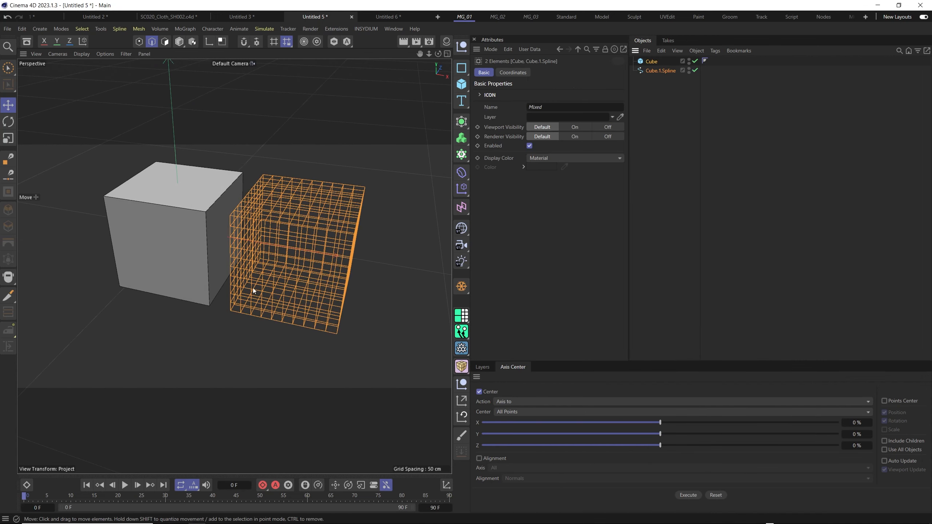
right_click(652, 70)
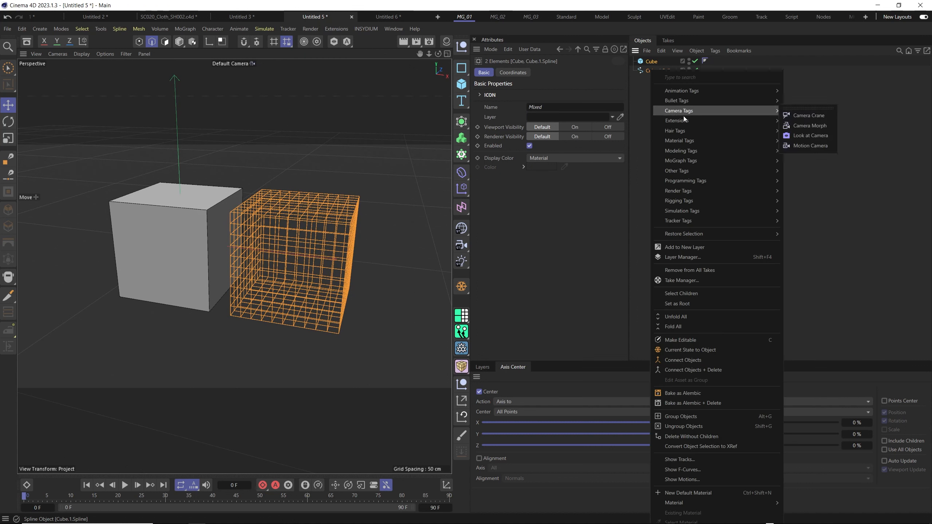
mouse_move(716, 120)
mouse_move(826, 122)
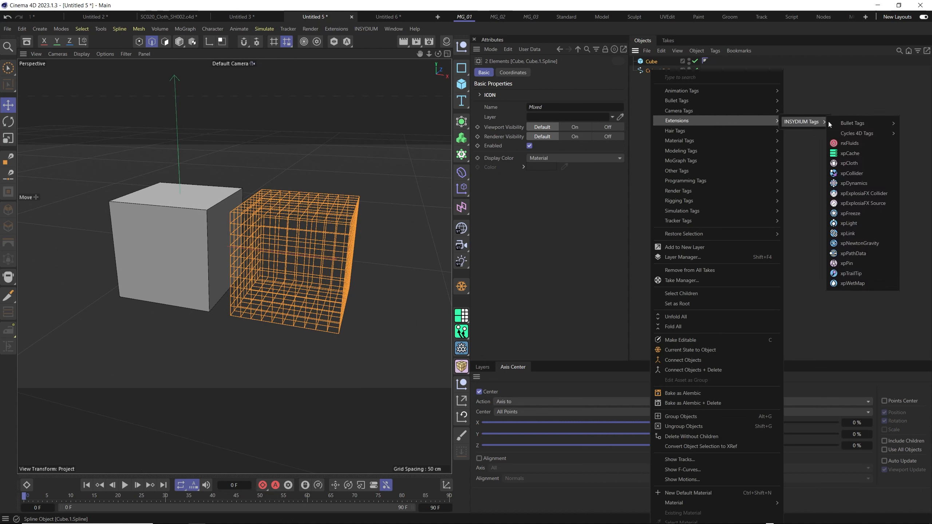
left_click(859, 184)
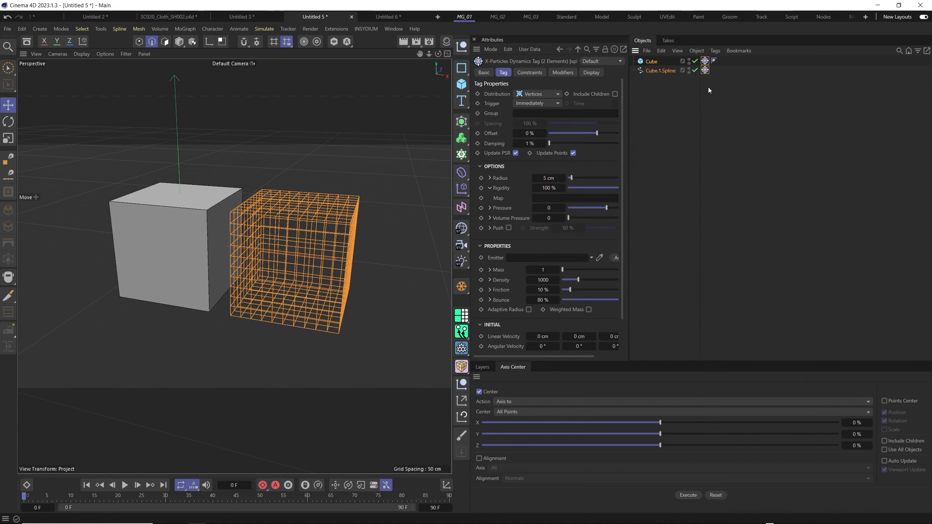
Play the simulation briefly, stop it, and examine the dynamics points on the solid cube's corners and along the spline grid.
mouse_move(290, 279)
left_mouse_down()
mouse_move(280, 268)
mouse_move(281, 277)
left_mouse_up()
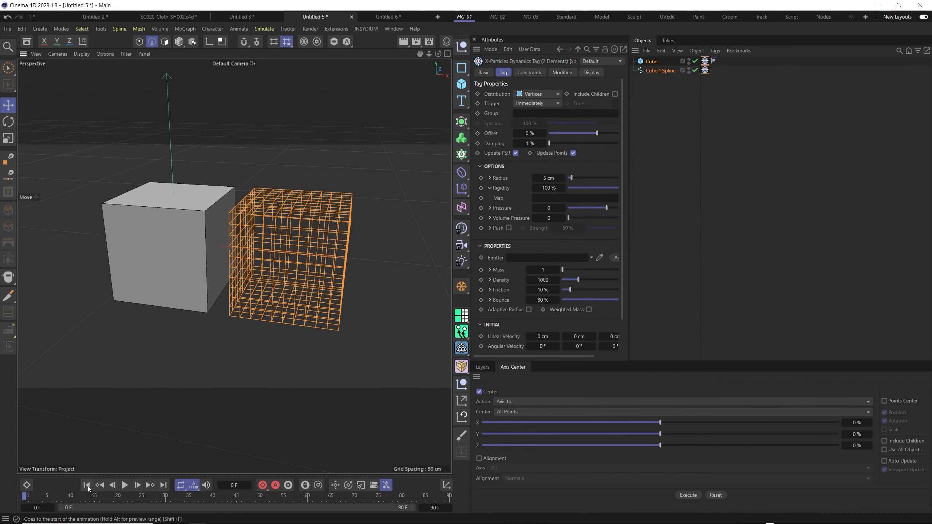
left_click(125, 485)
left_click(125, 486)
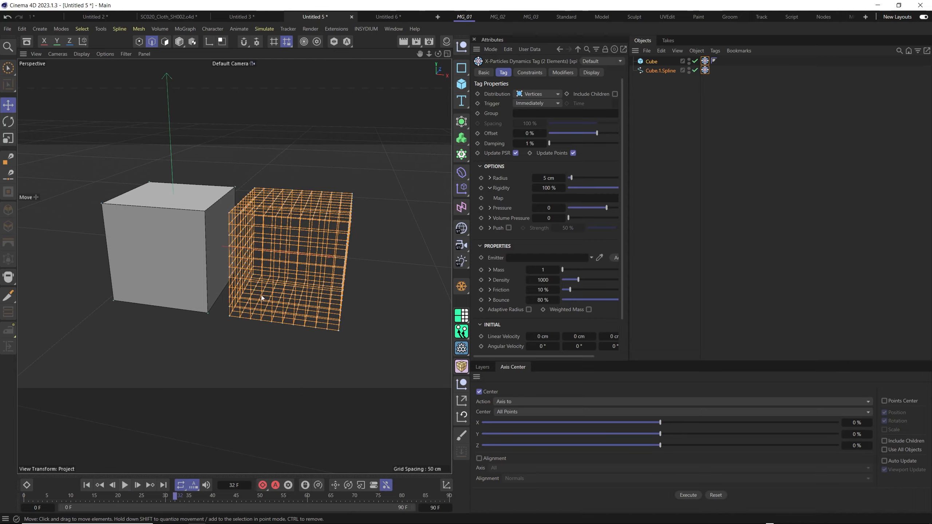
right_click_drag(289, 255, 296, 197, "alt")
left_click_drag(295, 197, 222, 175, "alt")
right_click_drag(240, 166, 196, 190, "alt")
left_click_drag(196, 190, 229, 214, "alt")
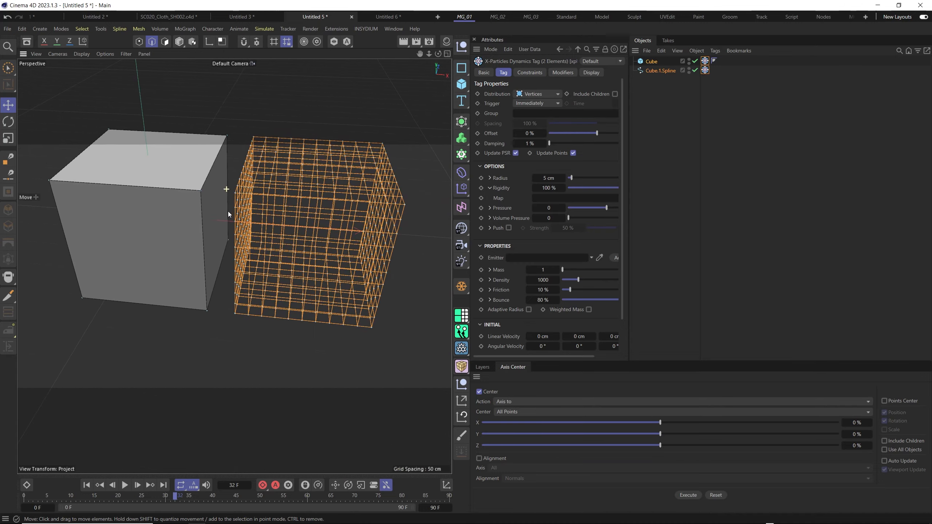
scroll(197, 198, "up", 3)
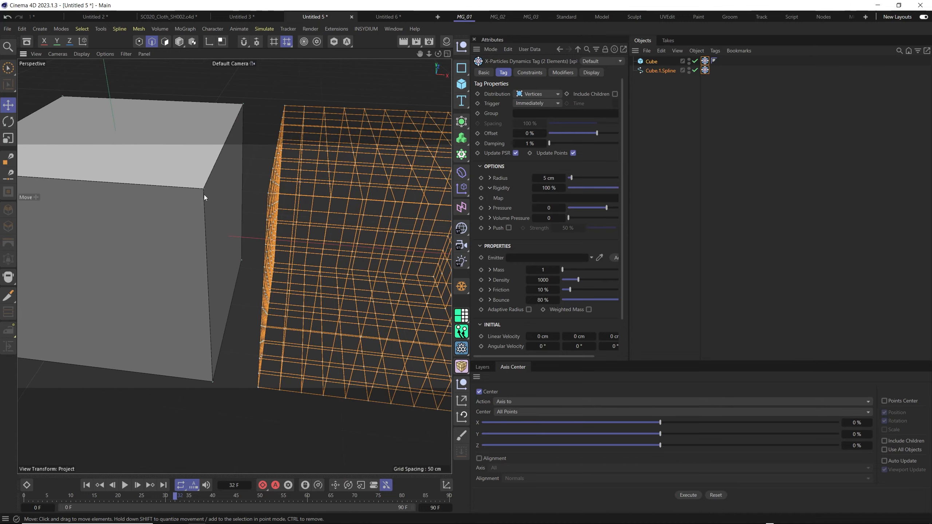
scroll(204, 195, "down", 5)
middle_click_drag(208, 237, 235, 240, "alt")
mouse_move(214, 237)
left_mouse_down("alt")
mouse_move(286, 198)
mouse_move(225, 223)
left_mouse_up("alt")
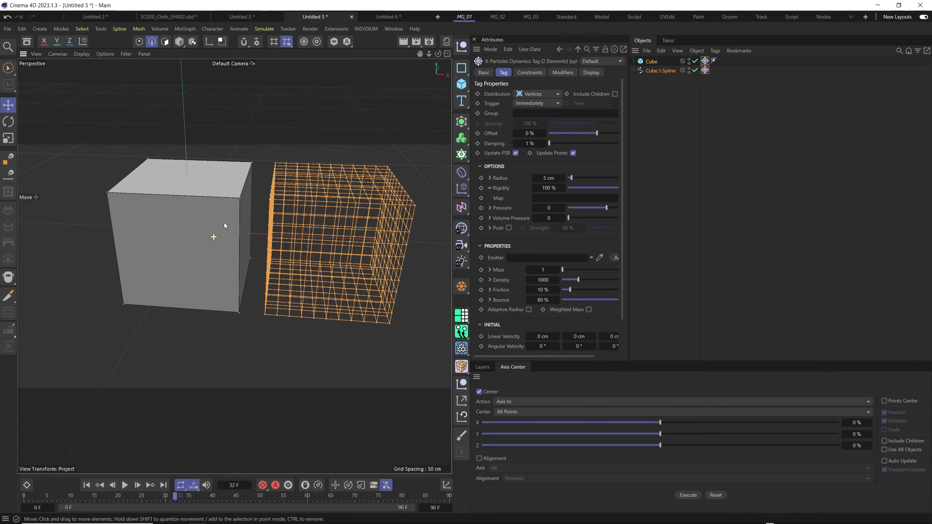
scroll(253, 220, "down", 3)
middle_click_drag(307, 224, 272, 248, "alt")
left_click_drag(272, 248, 266, 237, "alt")
scroll(266, 238, "up", 2)
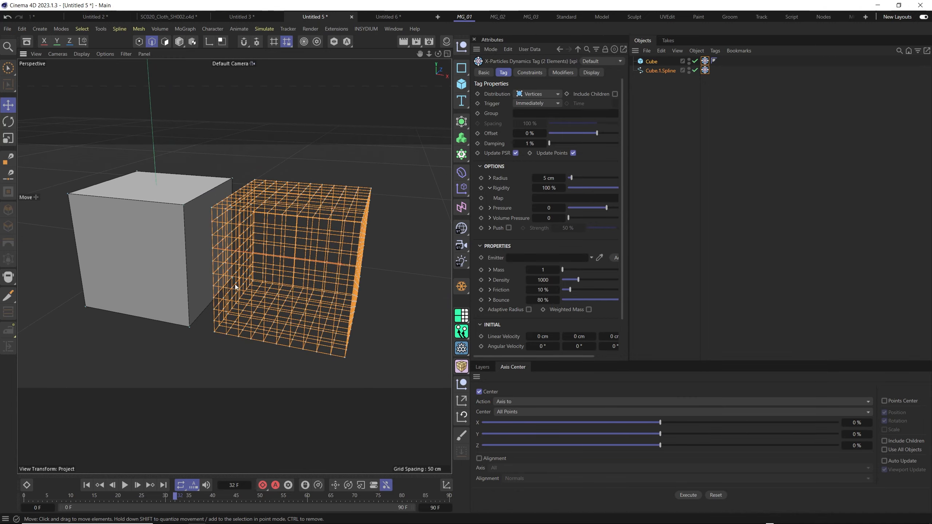
Replay the simulation from the first frame and compare both cubes from different distances and angles before stopping playback.
left_click(87, 485)
left_click(125, 485)
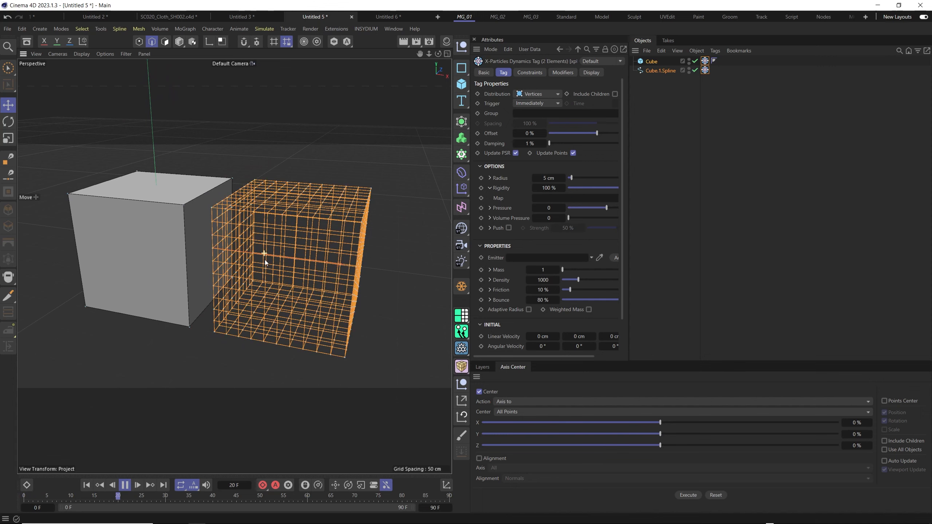
scroll(263, 261, "down", 2)
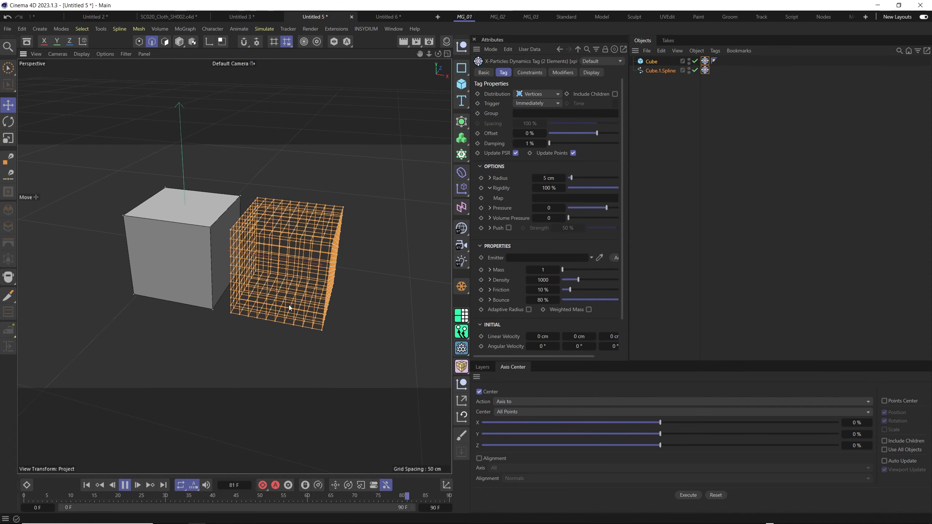
scroll(276, 289, "up", 4)
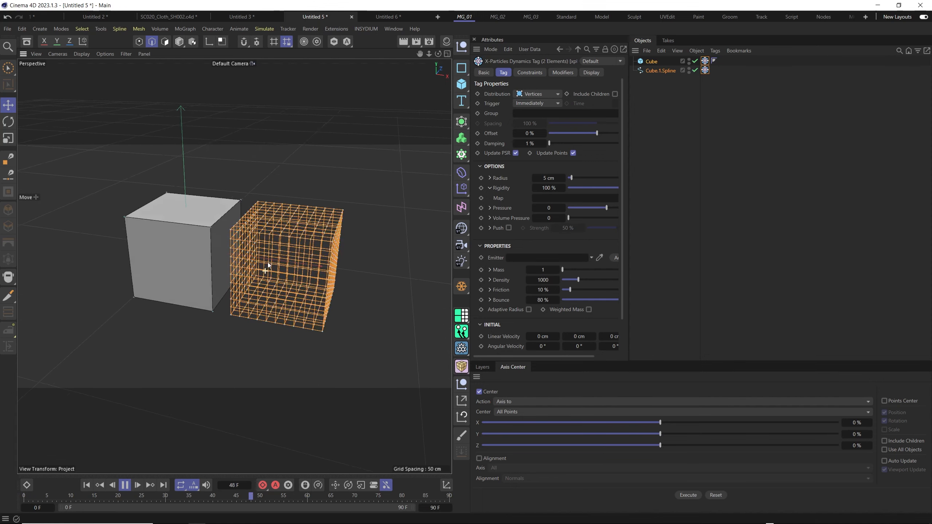
left_click_drag(276, 223, 272, 228, "alt")
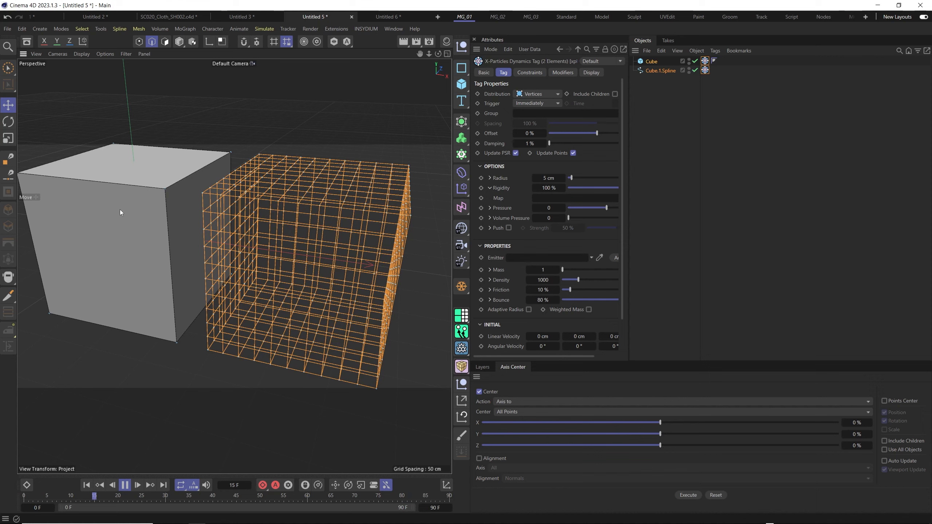
scroll(221, 268, "down", 3)
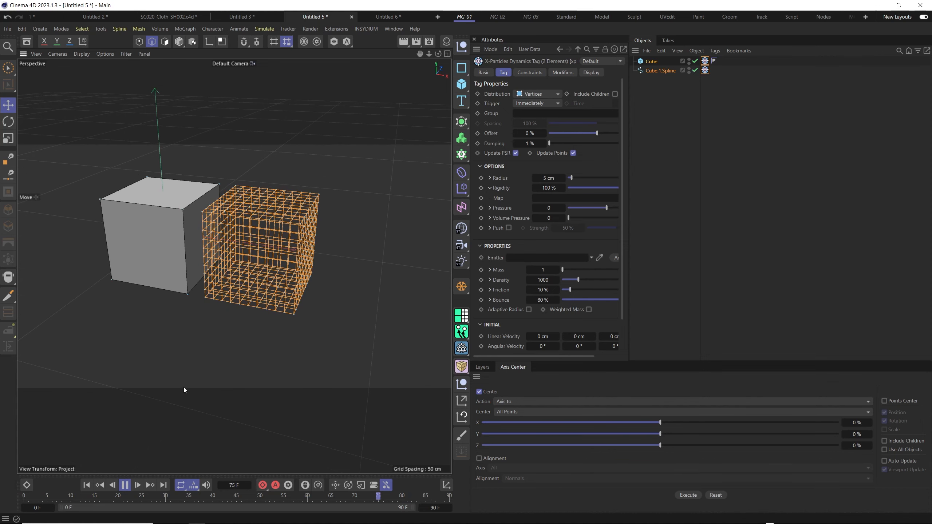
left_click_drag(239, 272, 244, 334, "alt")
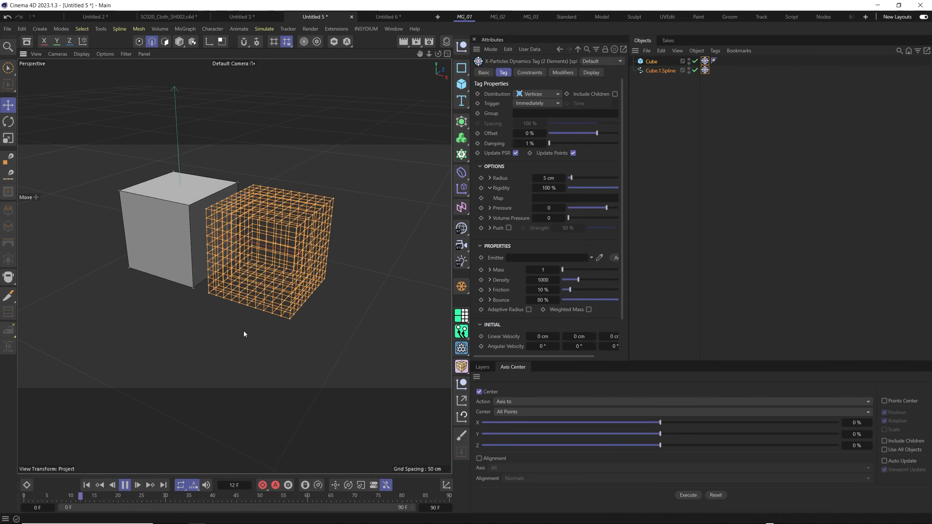
left_click(125, 485)
Show only the spline's xpDynamics tag settings and enlarge the attributes area so all of its options fit.
left_click(705, 71)
left_click_drag(628, 180, 742, 151)
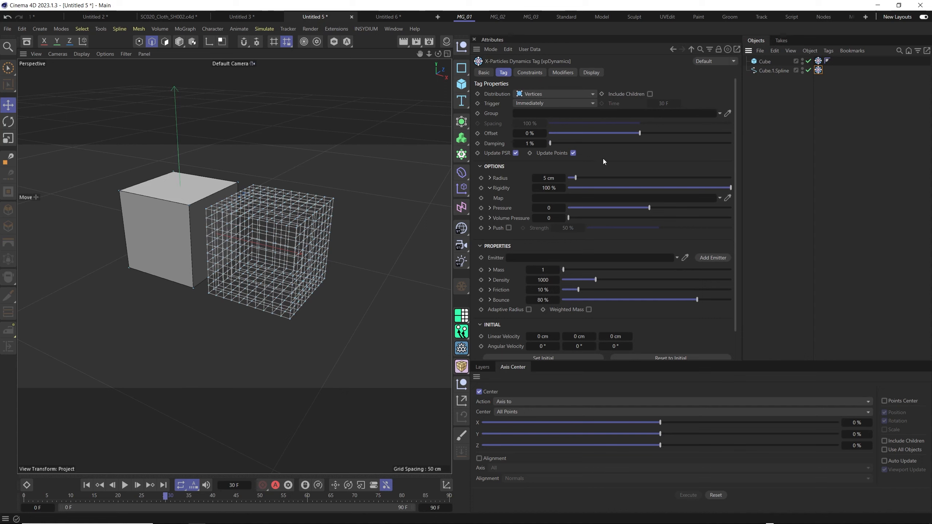
left_click_drag(518, 361, 531, 410)
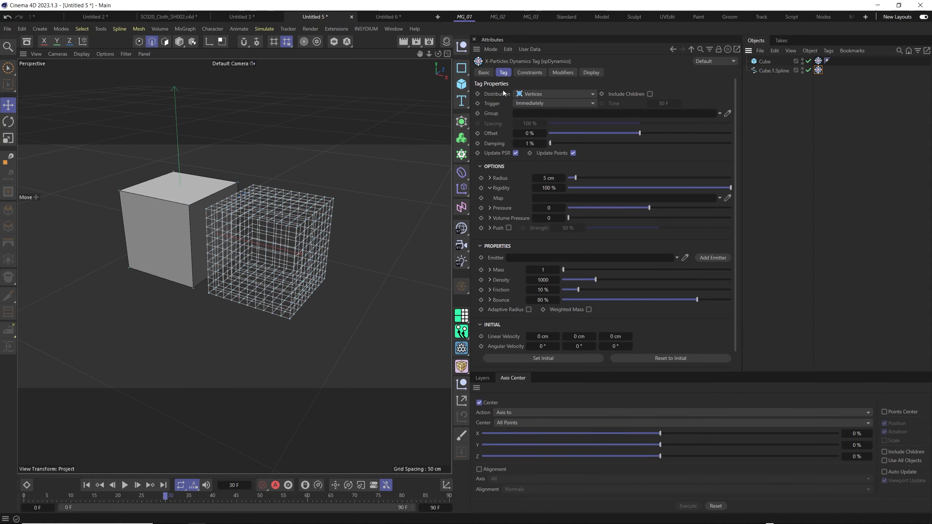
Try the Surface and Vert + Mid distributions on the spline's dynamics tag, and return Distribution to Vertices.
left_click(542, 94)
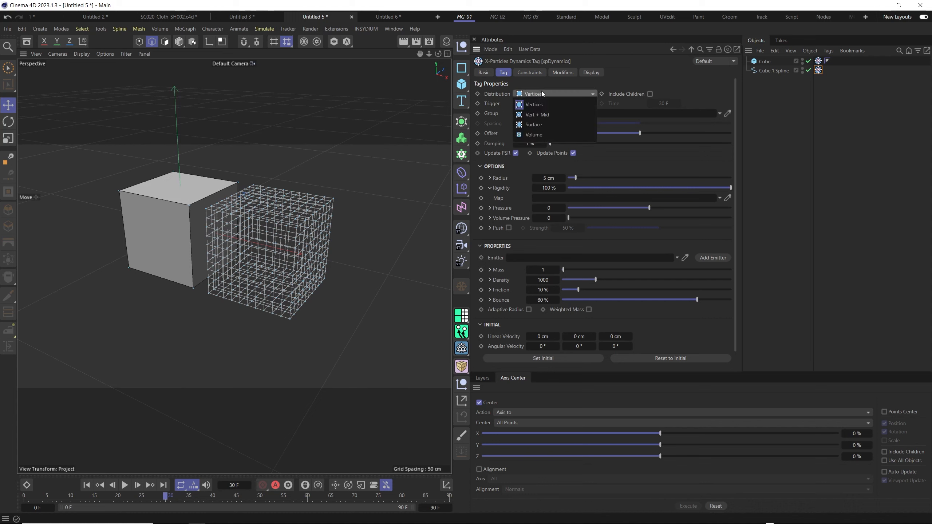
left_click(546, 122)
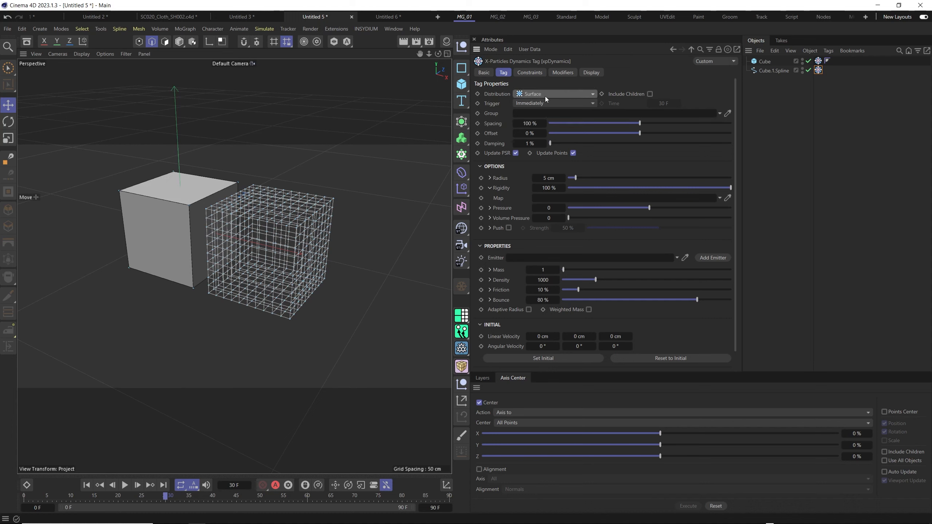
left_click(545, 96)
left_click(540, 114)
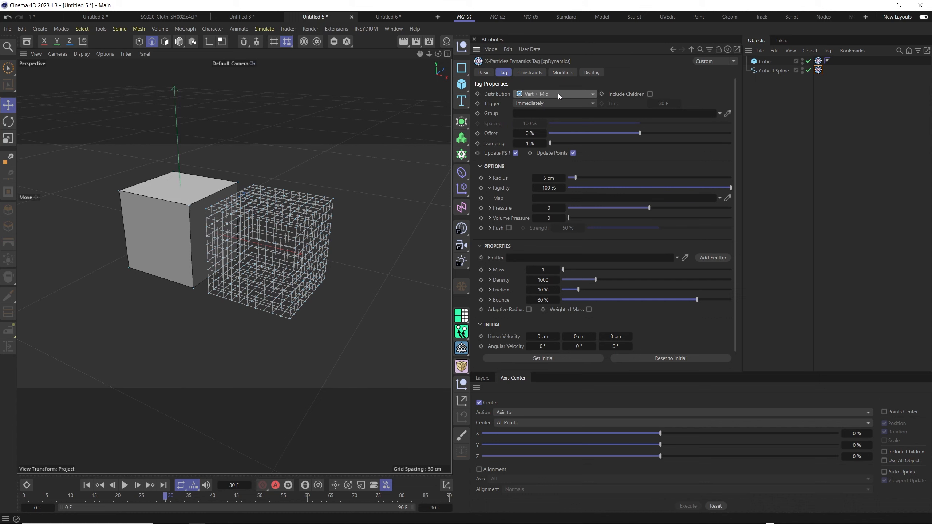
left_click(558, 93)
left_click(545, 104)
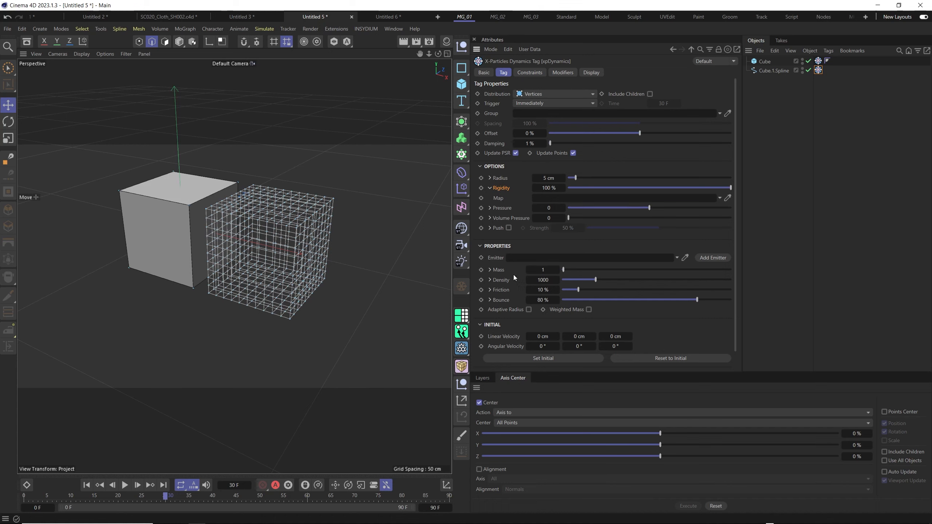
Collapse and reopen the tag's Properties group, and try the Rigidity range, leaving it at 100%.
left_click(496, 246)
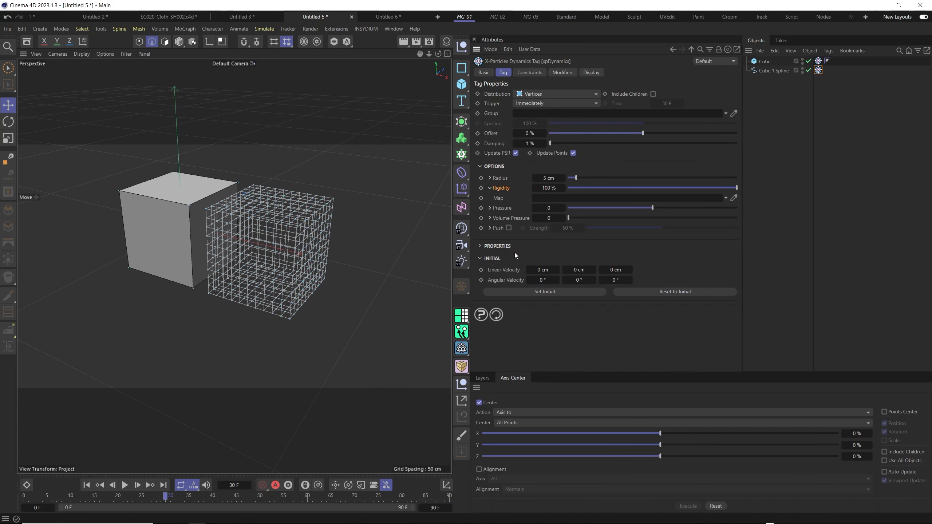
left_click(484, 248)
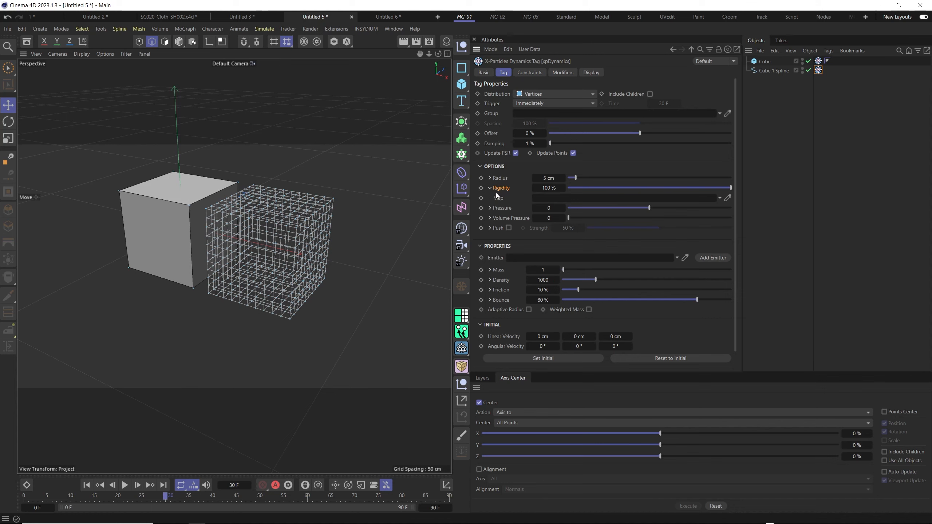
left_click_drag(639, 187, 789, 193)
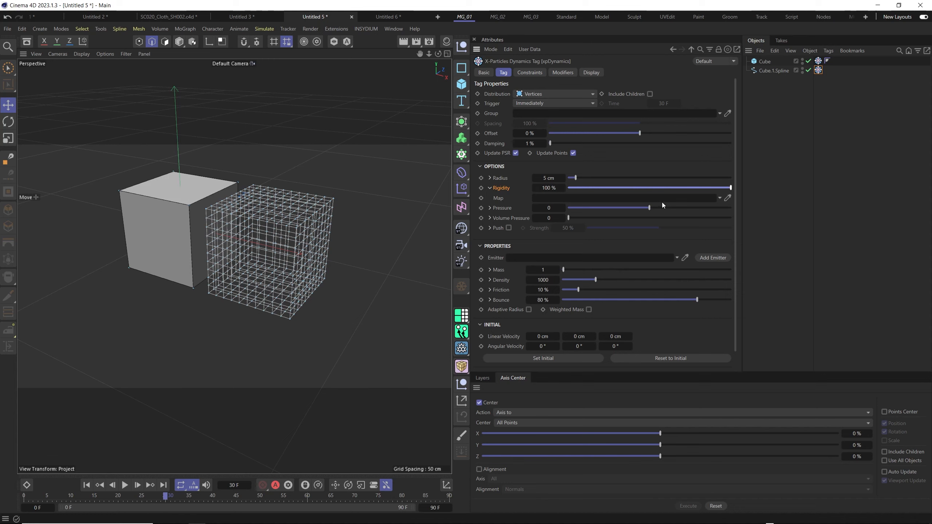
Set the Rigidity of the spline's dynamics tag to 0% and replay the simulation briefly from the first frame.
left_click_drag(629, 188, 595, 189)
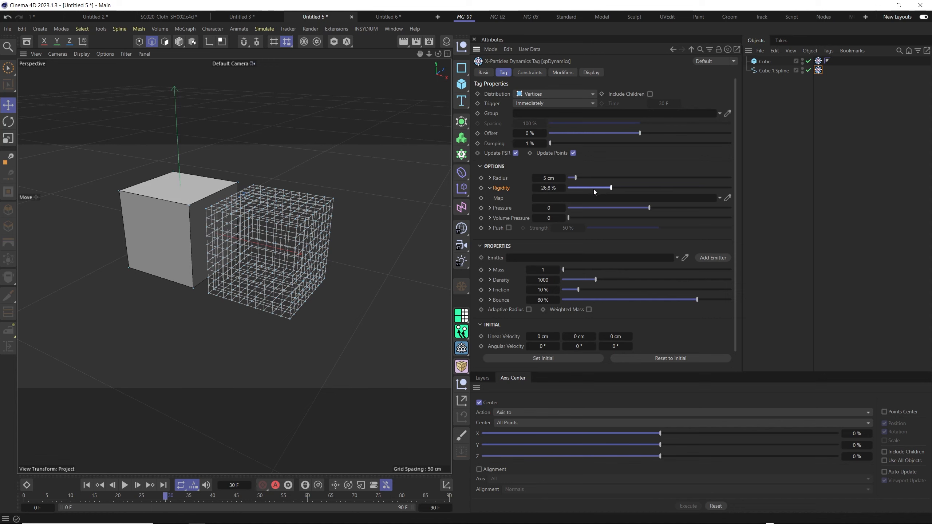
left_click(87, 485)
left_click(125, 485)
left_click(126, 490)
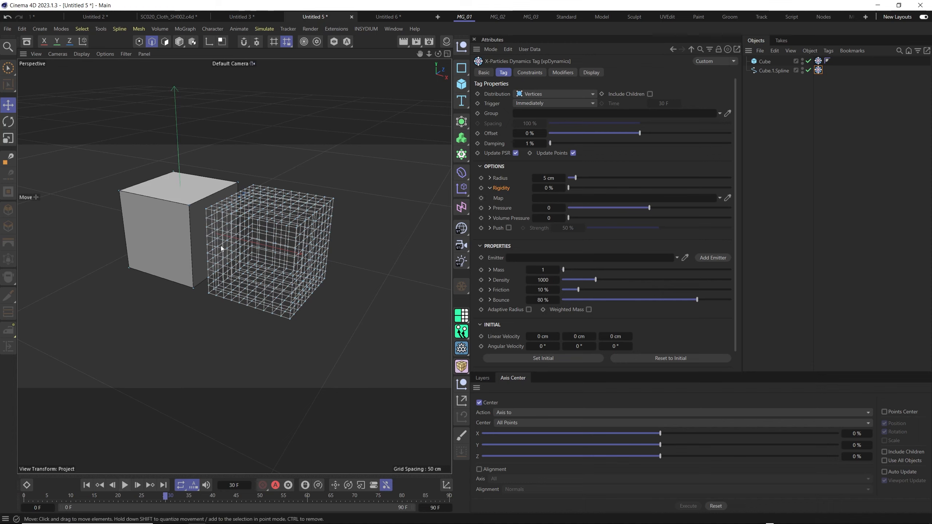
mouse_move(221, 248)
left_mouse_down("alt")
mouse_move(248, 257)
mouse_move(238, 254)
left_mouse_up("alt")
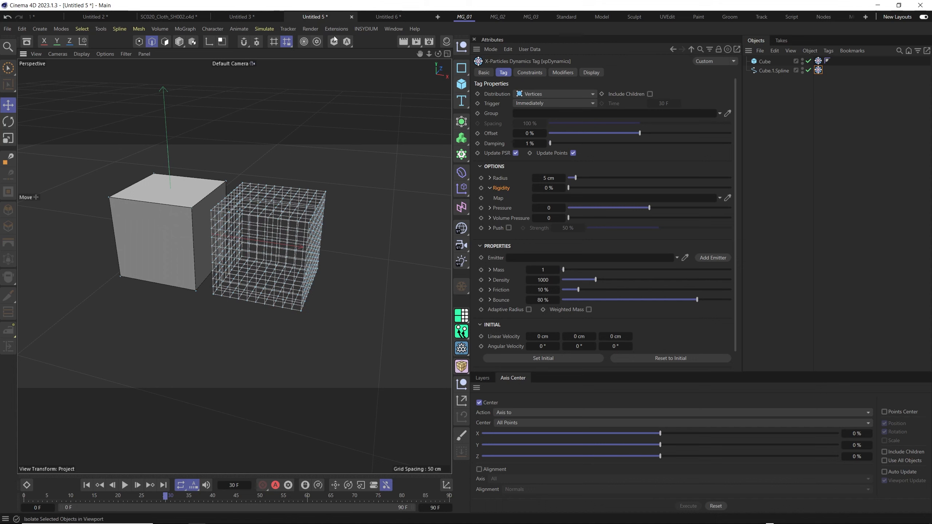
Add an X-Particles xpTurbulence motion modifier to the scene.
left_click(369, 29)
mouse_move(397, 59)
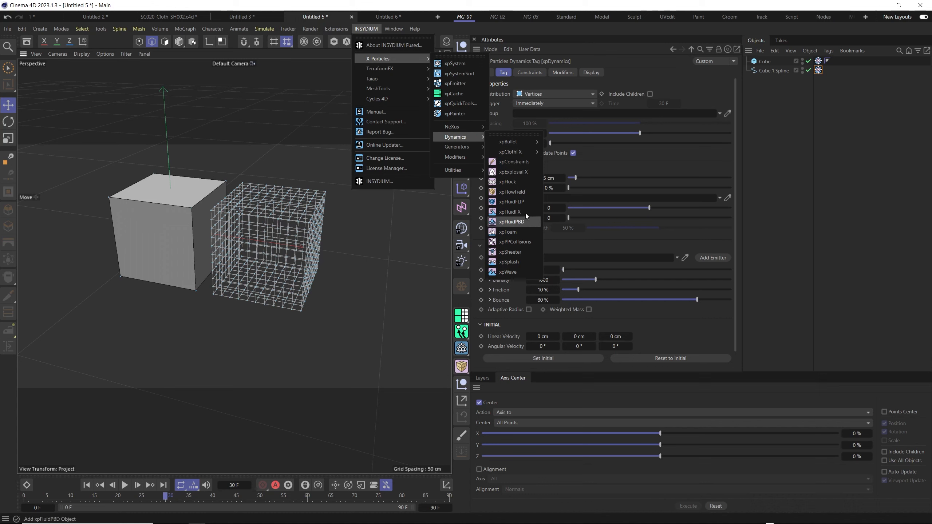
mouse_move(455, 147)
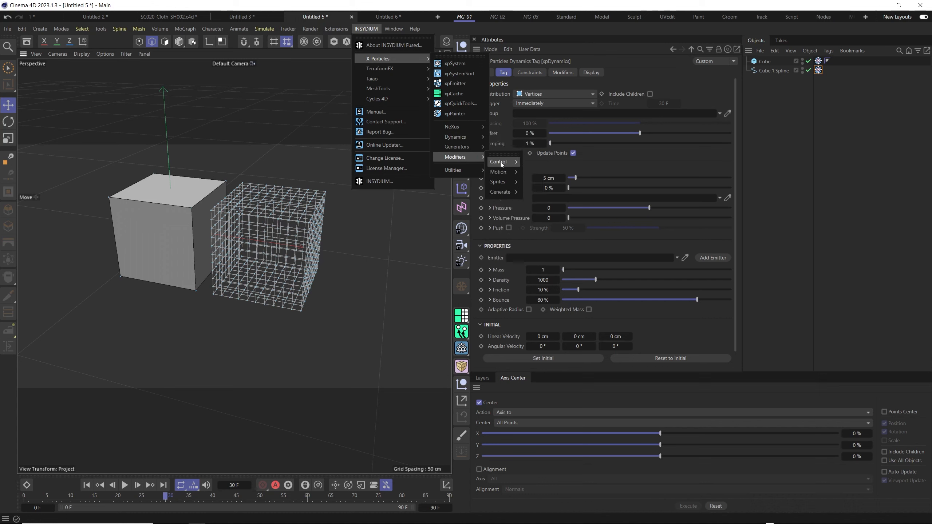
mouse_move(504, 172)
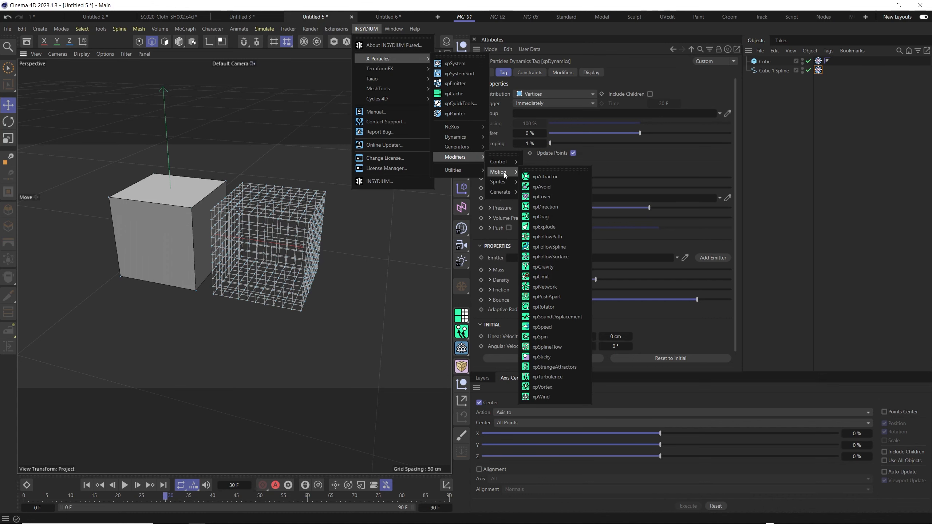
left_click(547, 377)
Play the simulation from the first frame to see how the turbulence affects both cubes.
left_click(87, 486)
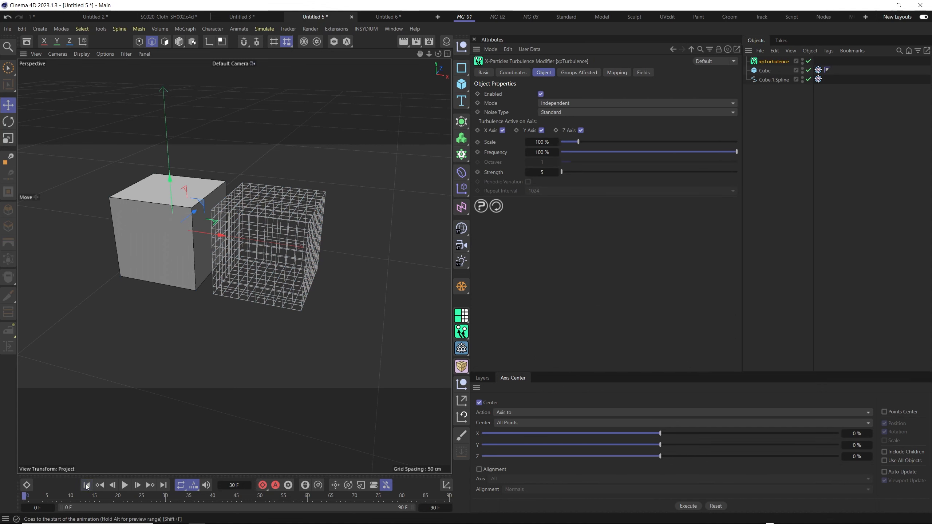
left_click(125, 485)
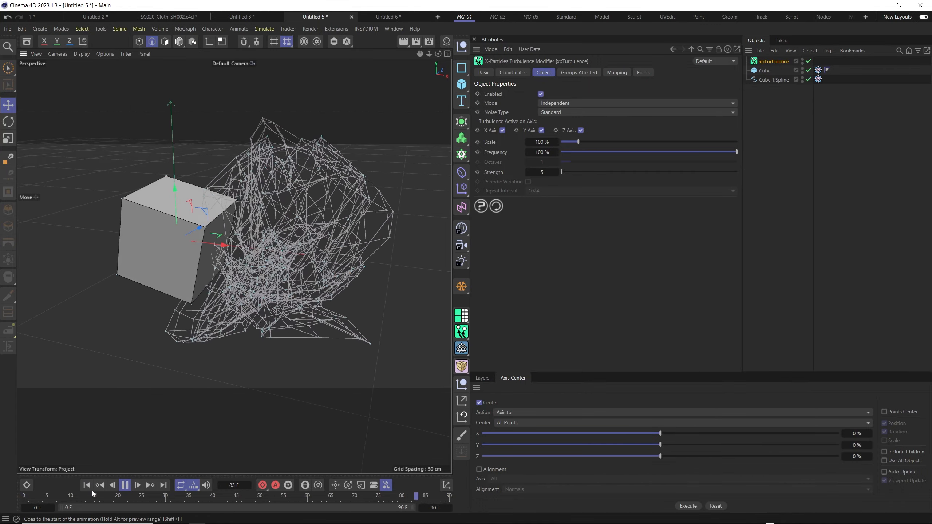
left_click(125, 485)
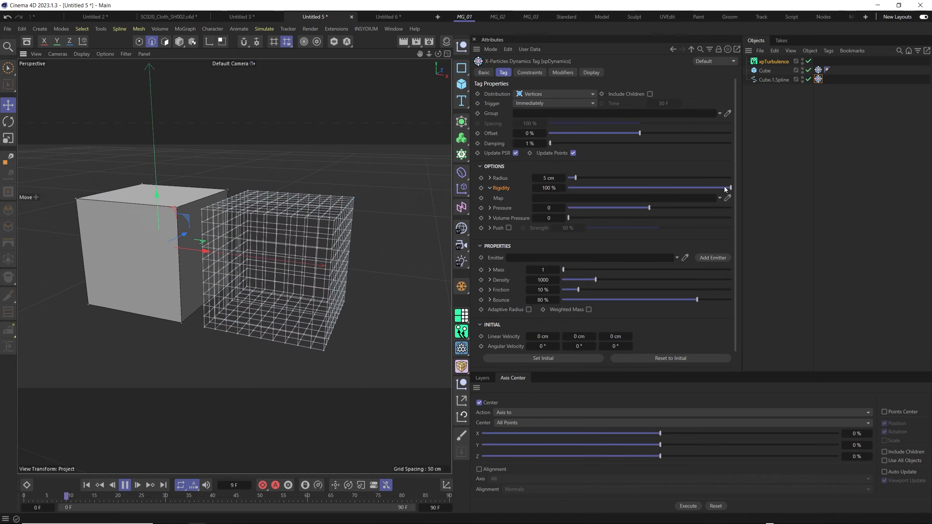
Try Rigidity values of 8.2% and 1% on the spline's dynamics tag during playback, and set Rigidity to 0%.
left_click_drag(711, 188, 581, 188)
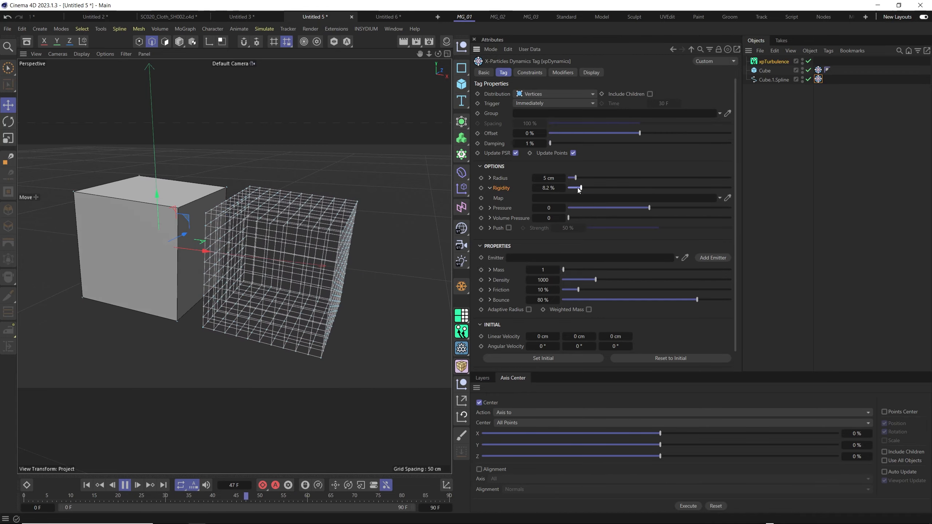
left_click_drag(581, 188, 569, 189)
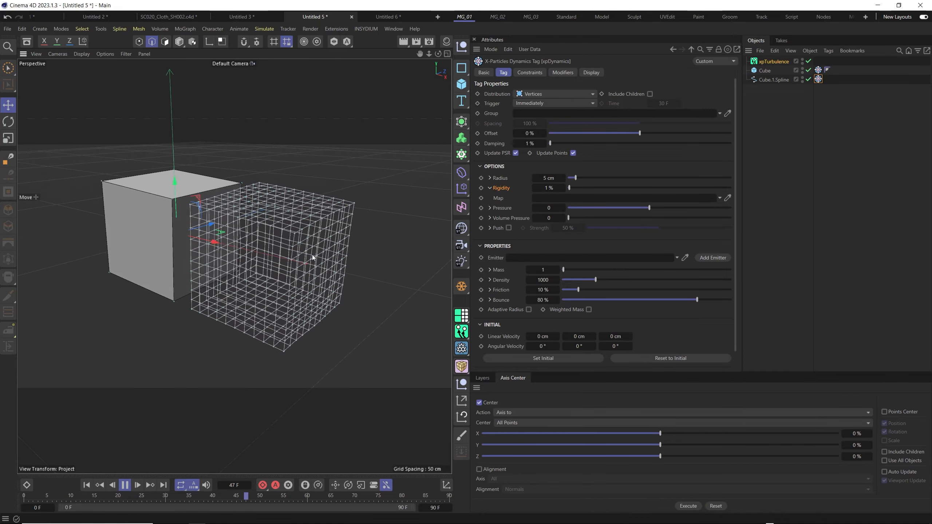
left_click_drag(305, 259, 278, 290, "alt")
middle_click_drag(278, 291, 320, 286, "alt")
left_click_drag(575, 190, 569, 188)
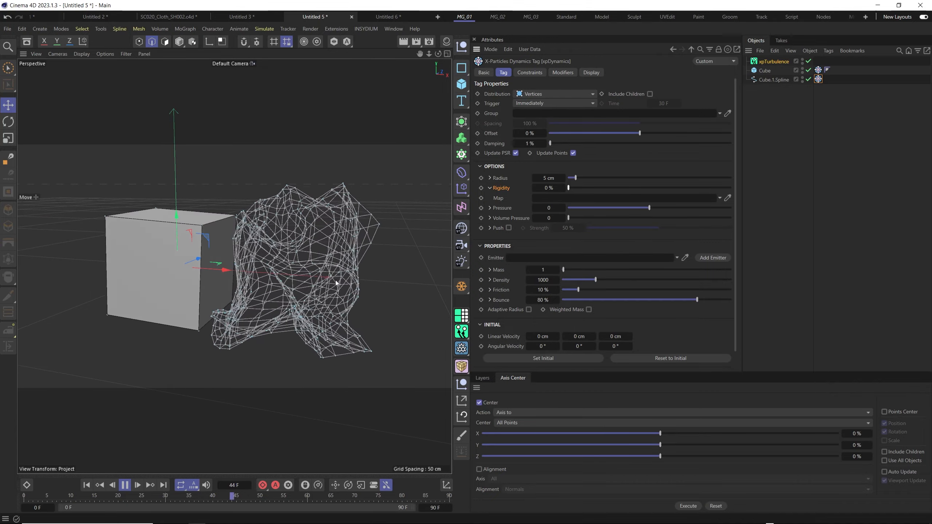
Examine the turbulent spline grid from several angles, restart the simulation from the first frame, and pause it at frame 61.
left_click_drag(271, 283, 298, 264, "alt")
right_click_drag(298, 264, 266, 273, "alt")
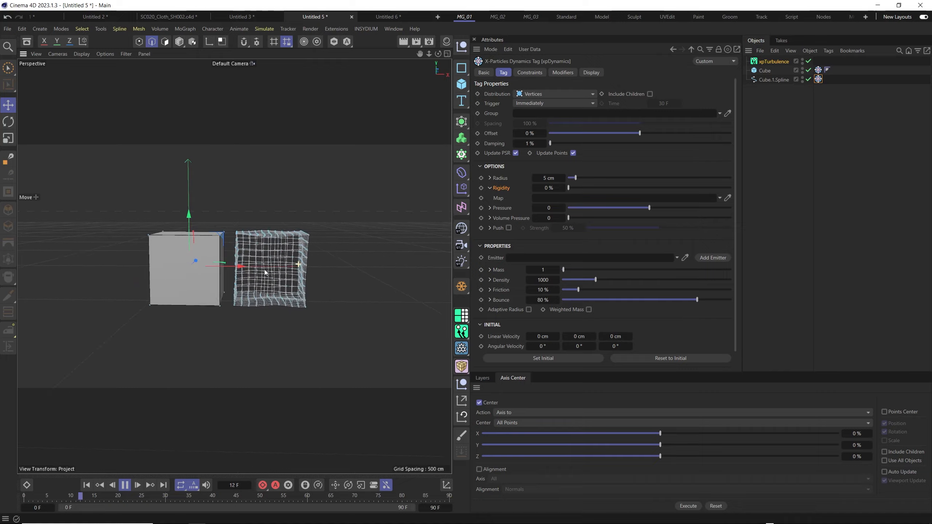
left_click_drag(273, 258, 278, 272, "alt")
right_click_drag(279, 272, 302, 266, "alt")
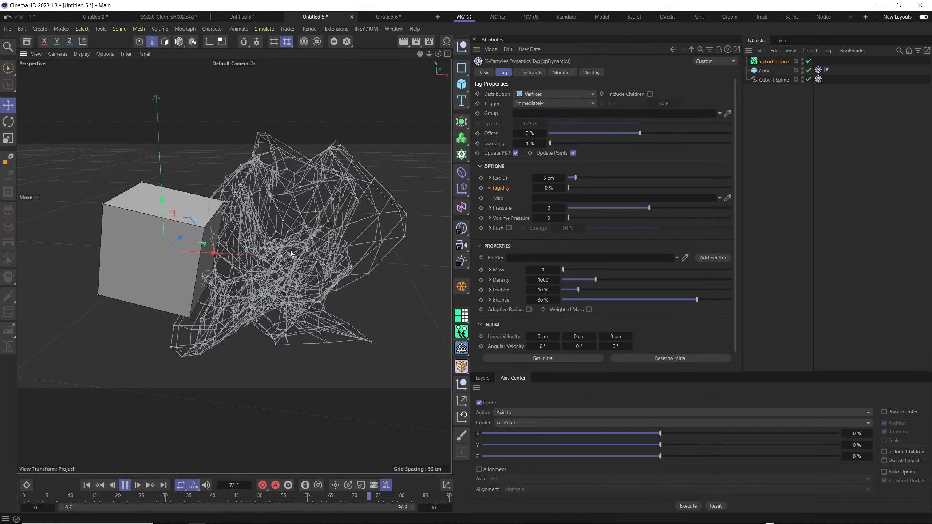
left_click(87, 485)
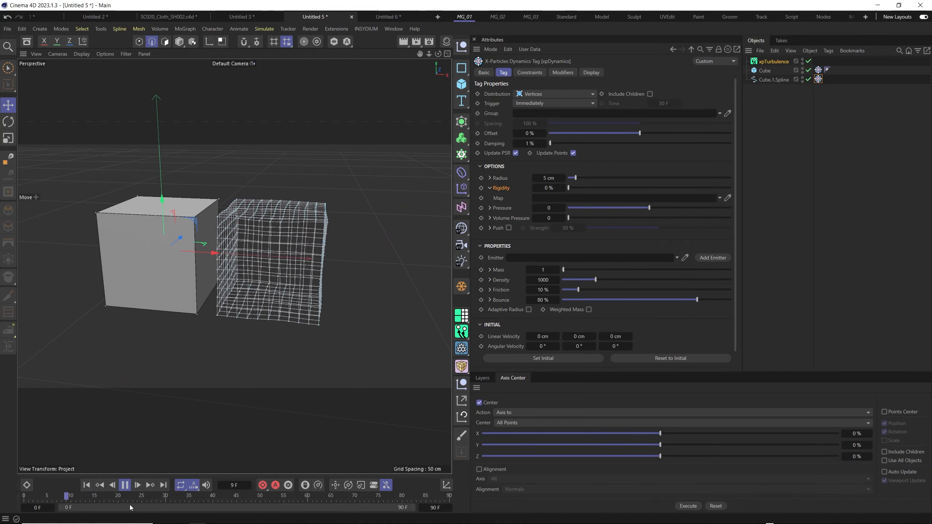
left_click(126, 486)
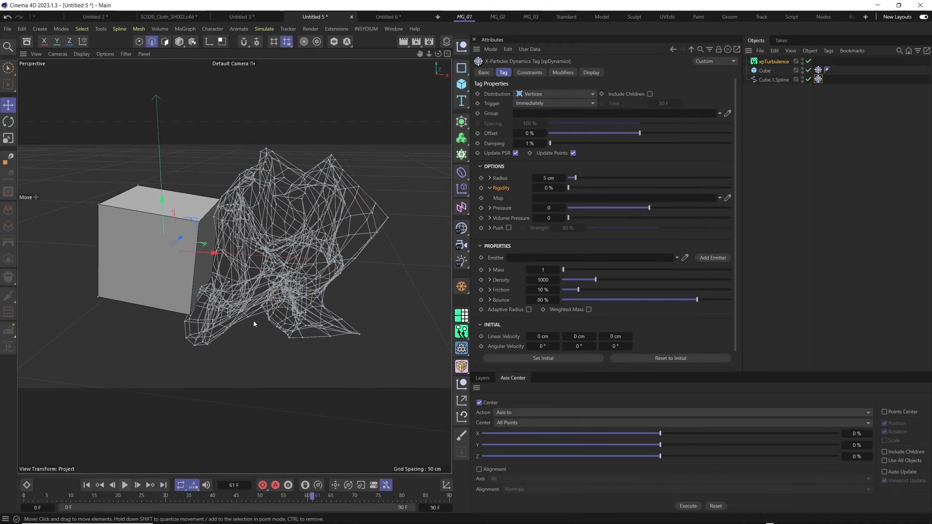
mouse_move(303, 253)
left_mouse_down("alt")
mouse_move(260, 248)
mouse_move(383, 207)
mouse_move(351, 251)
mouse_move(308, 259)
left_mouse_up("alt")
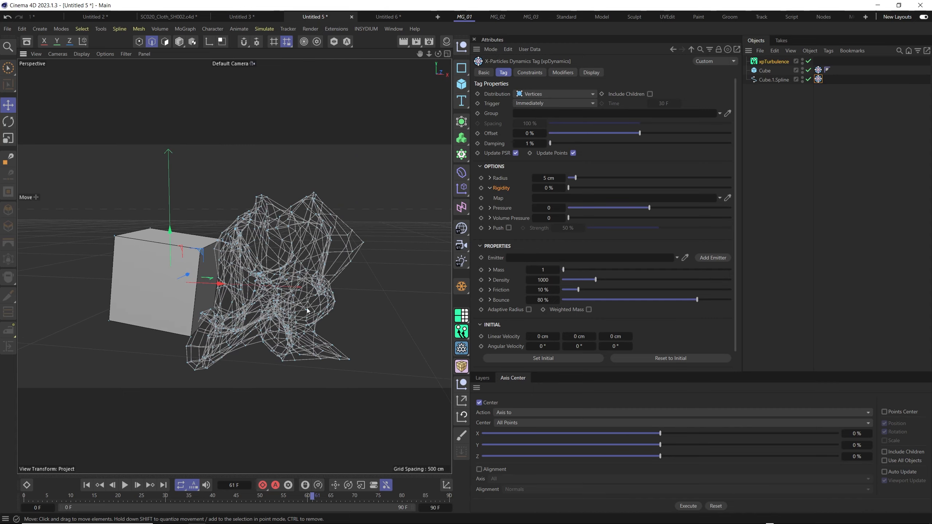
Run the simulation twice from the first frame, pausing each run near the end of the timeline to compare the cubes.
left_click(87, 485)
left_click(125, 485)
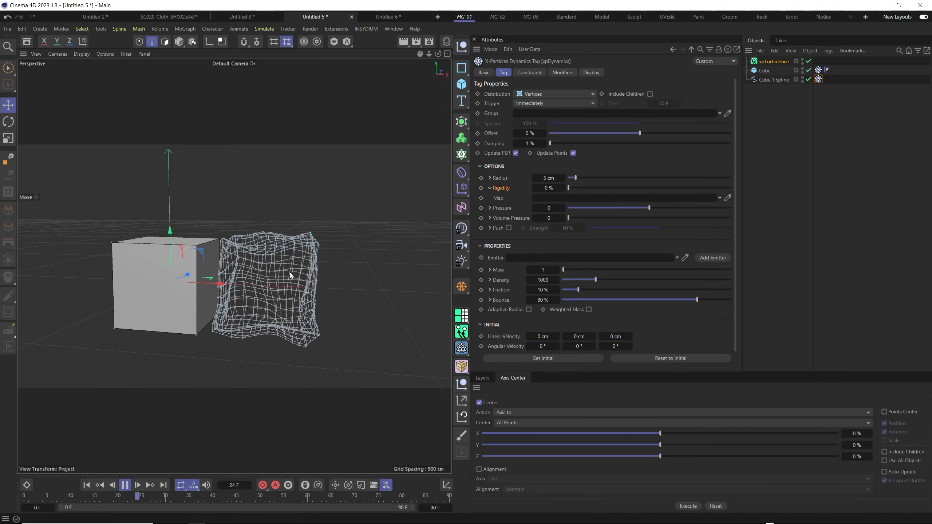
left_click(125, 485)
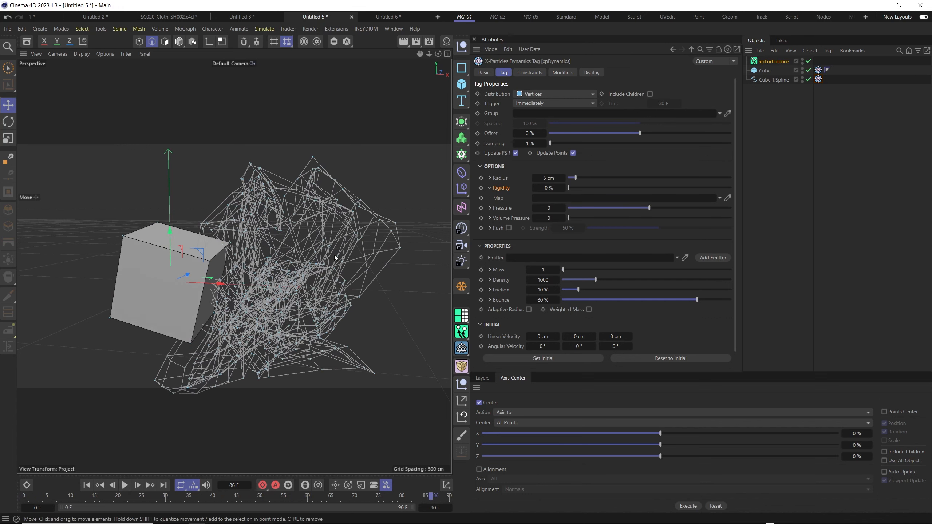
left_click(87, 486)
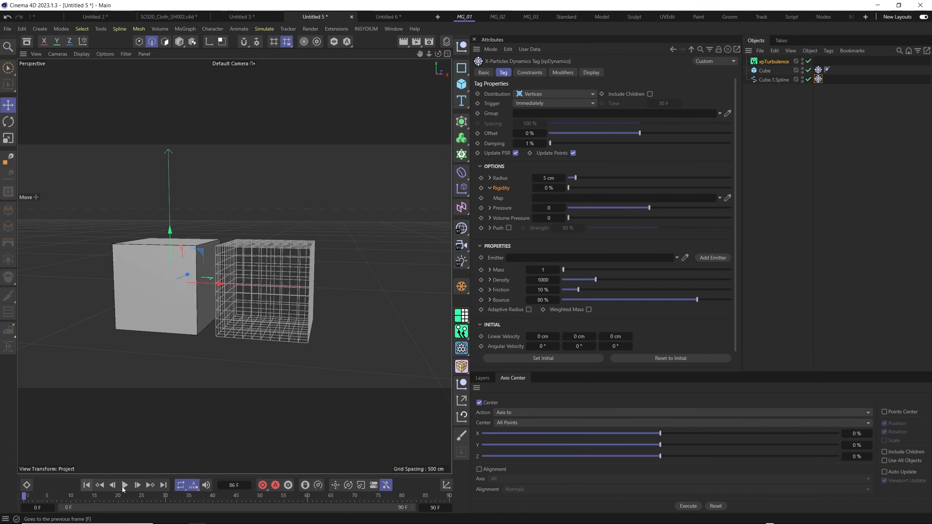
left_click(124, 485)
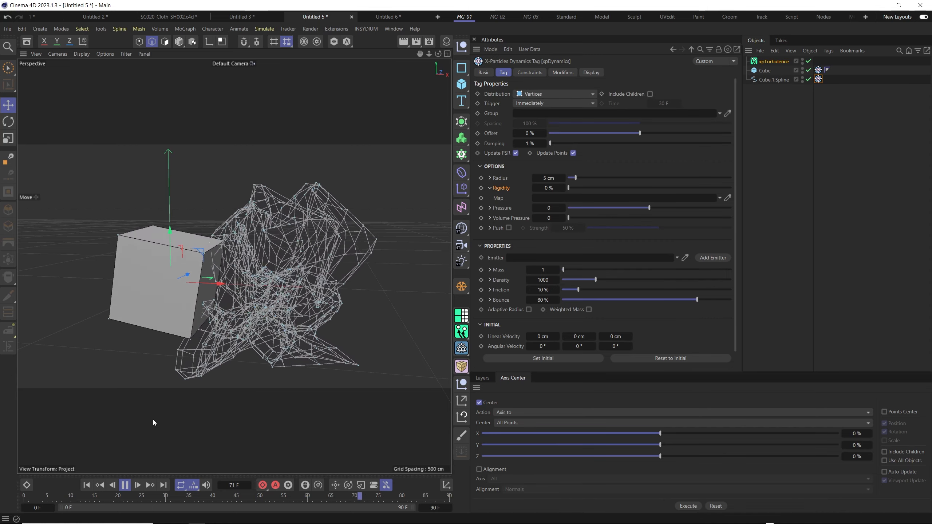
left_click(126, 486)
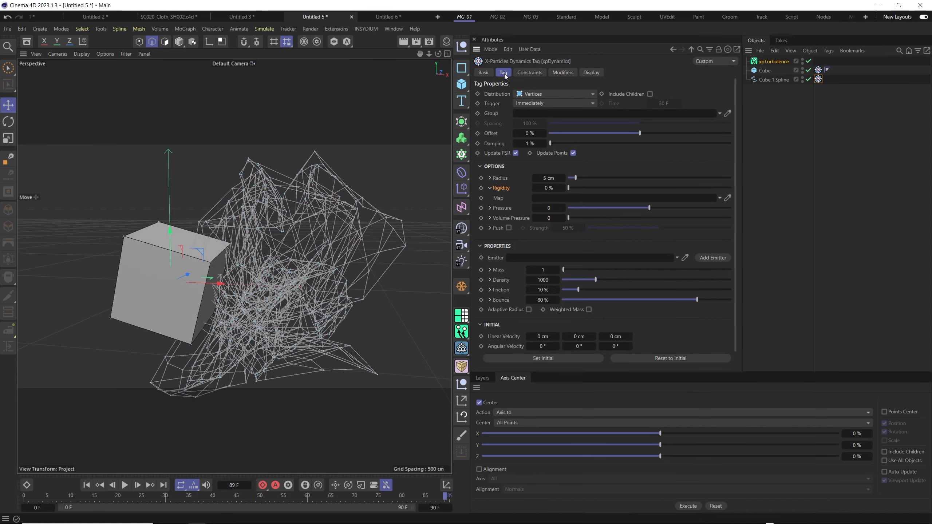
Enable Structure Constraints at 100% strength on the spline's dynamics tag and play the simulation.
left_click(521, 75)
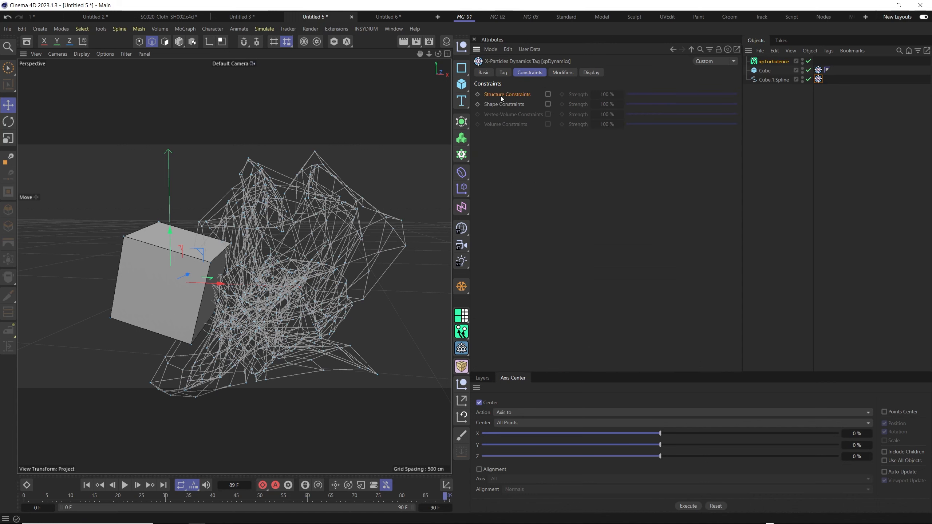
left_click(548, 94)
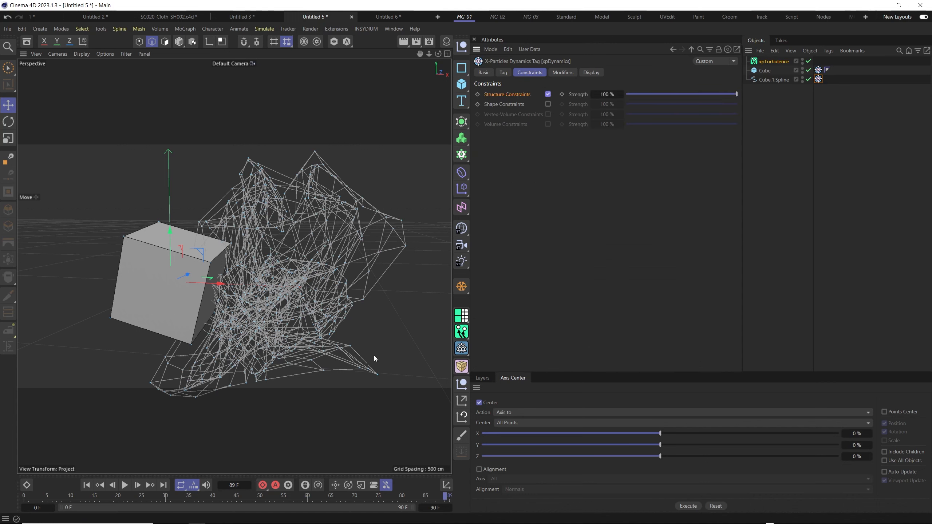
left_click(124, 485)
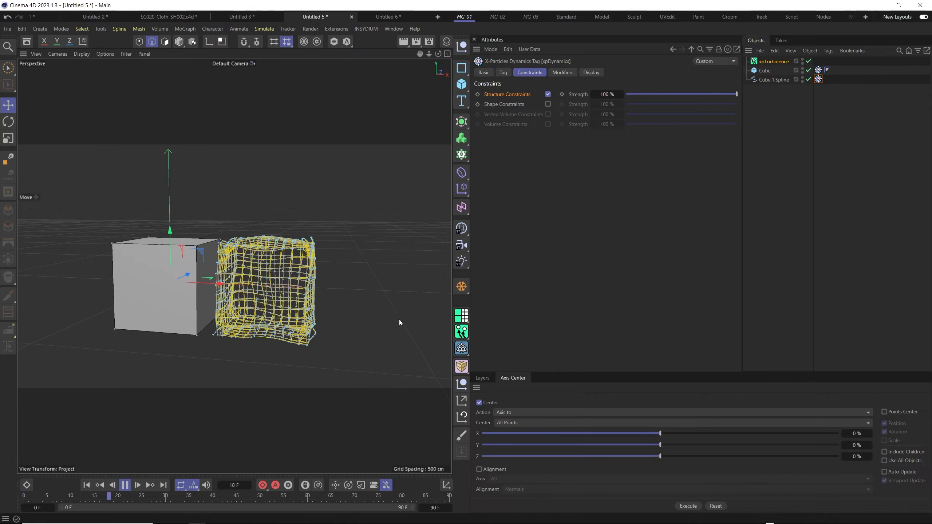
Inspect the constrained spline grid up close and from different angles while the simulation plays.
left_click_drag(399, 322, 287, 295, "alt")
scroll(288, 284, "up", 3)
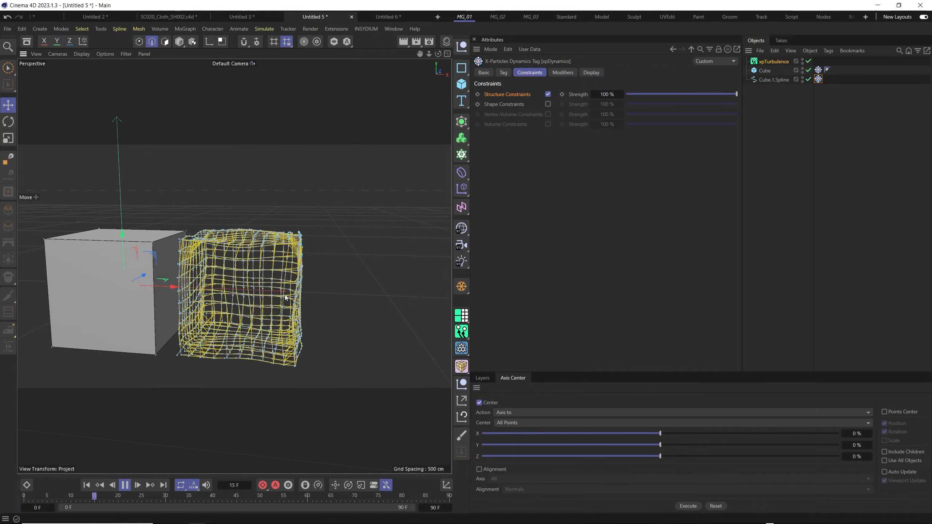
middle_click_drag(287, 295, 312, 289, "alt")
left_click_drag(312, 289, 325, 310, "alt")
left_click_drag(295, 273, 281, 284, "alt")
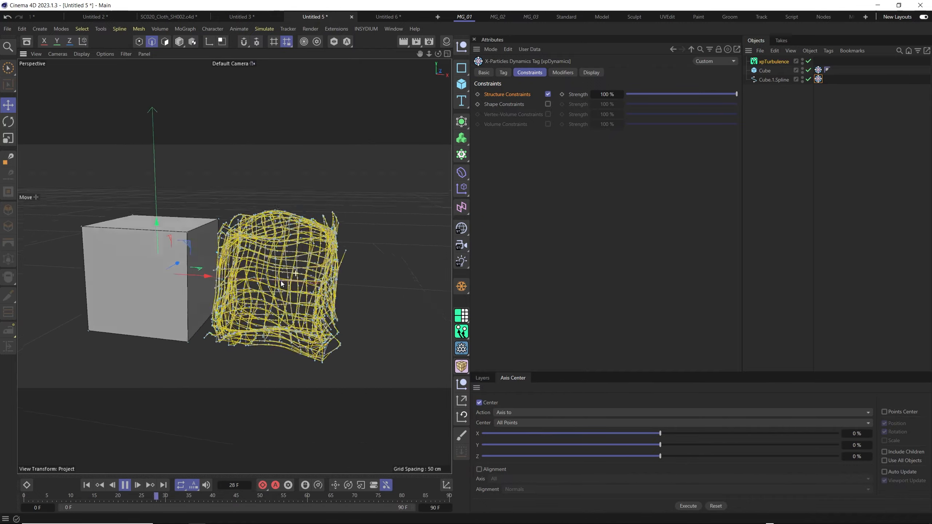
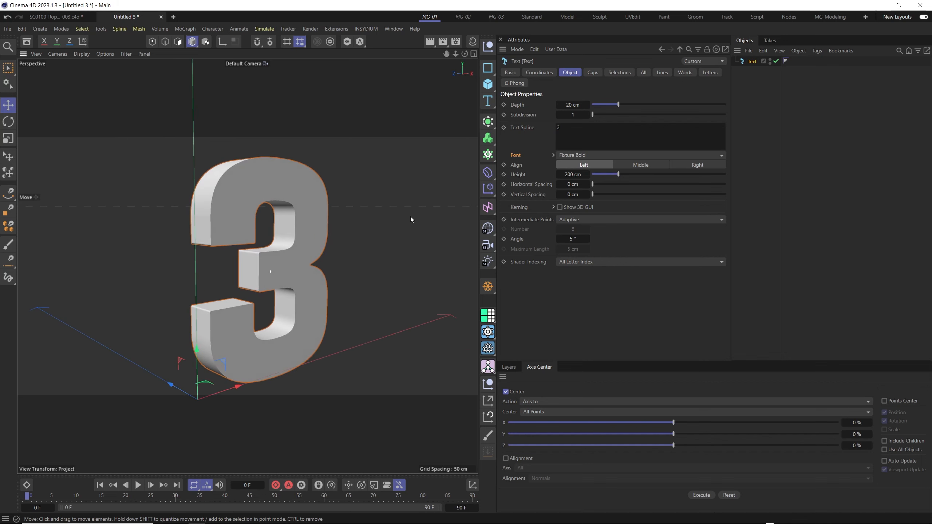
Set the extrusion depth of the text object 3 to 40 cm.
mouse_move(624, 104)
left_mouse_down()
mouse_move(652, 104)
mouse_move(638, 105)
left_mouse_up()
key("ctrl+z")
double_click(585, 105)
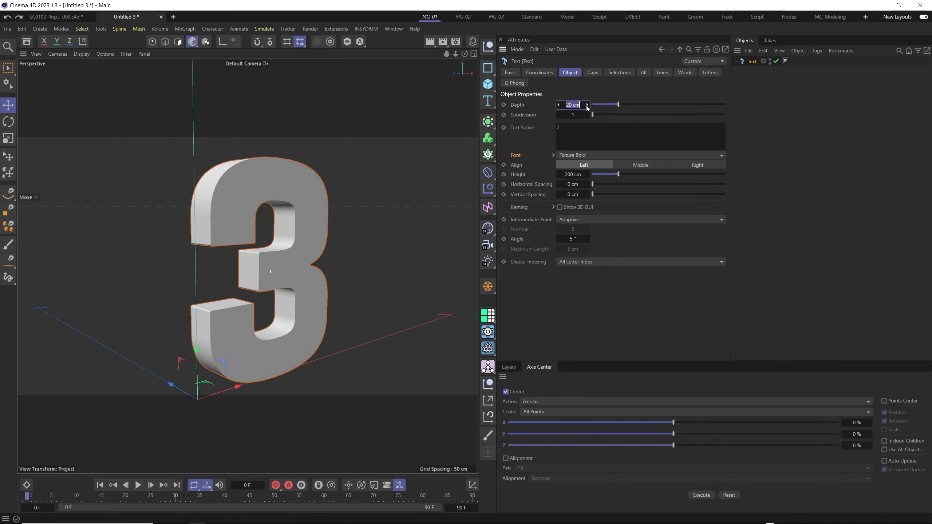
type("40")
key("Return")
left_click_drag(323, 279, 413, 216, "alt")
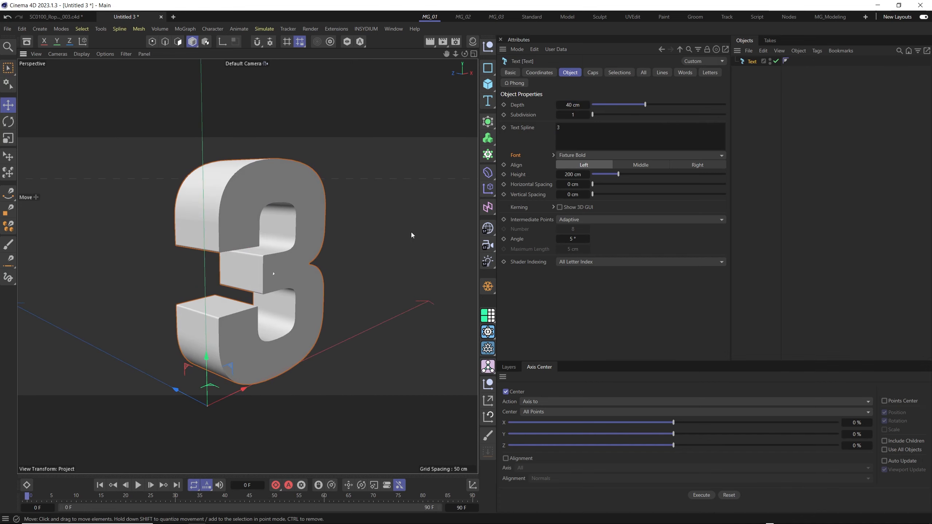
left_click_drag(330, 272, 277, 239, "alt")
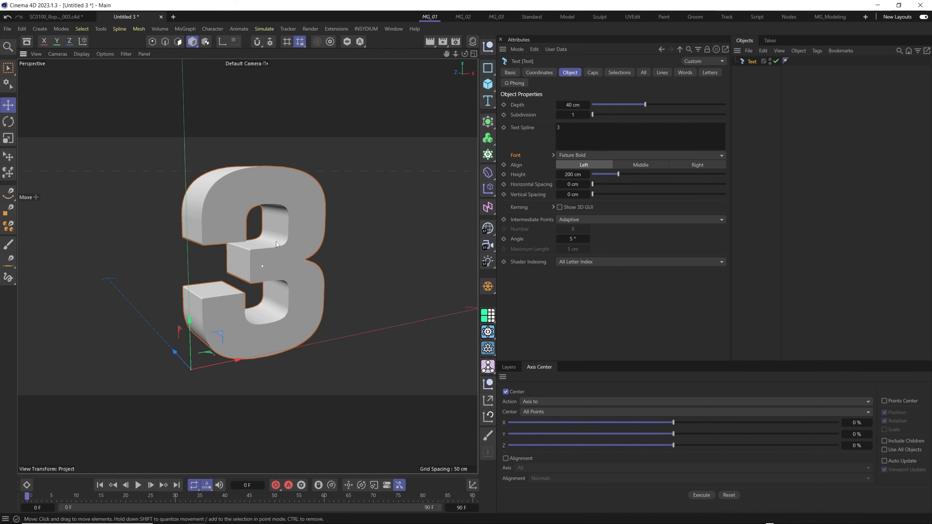
Preview the number 3 in Hidden Line display from several angles and return to Gouraud Shading.
key("n")
key("f")
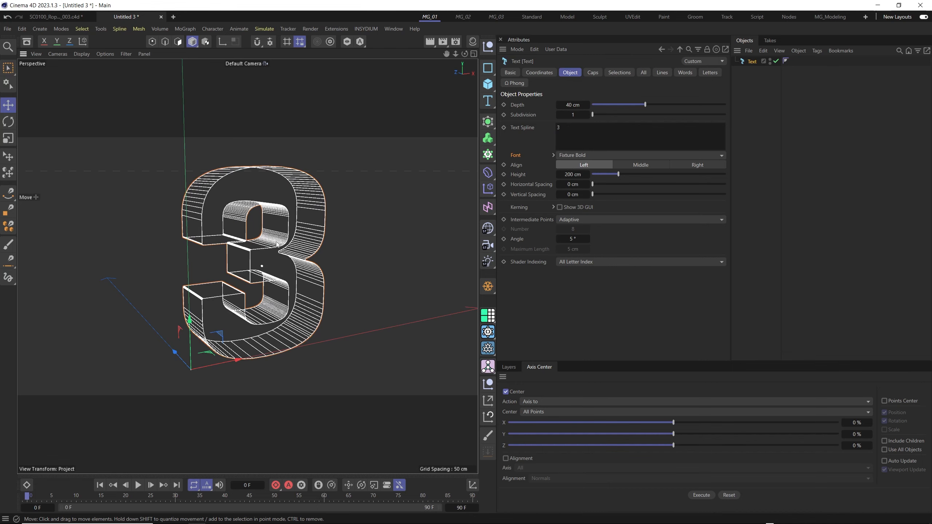
left_click_drag(277, 245, 247, 171, "alt")
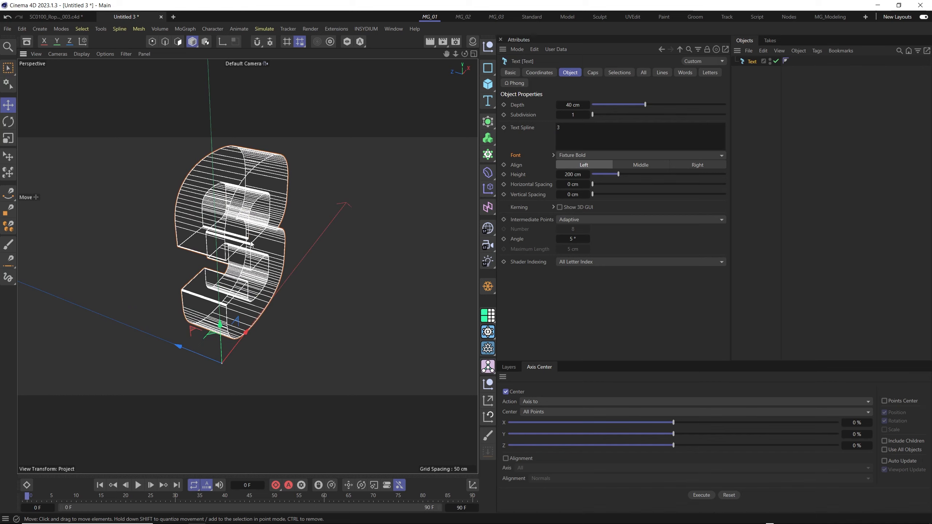
left_click_drag(251, 244, 283, 216, "alt")
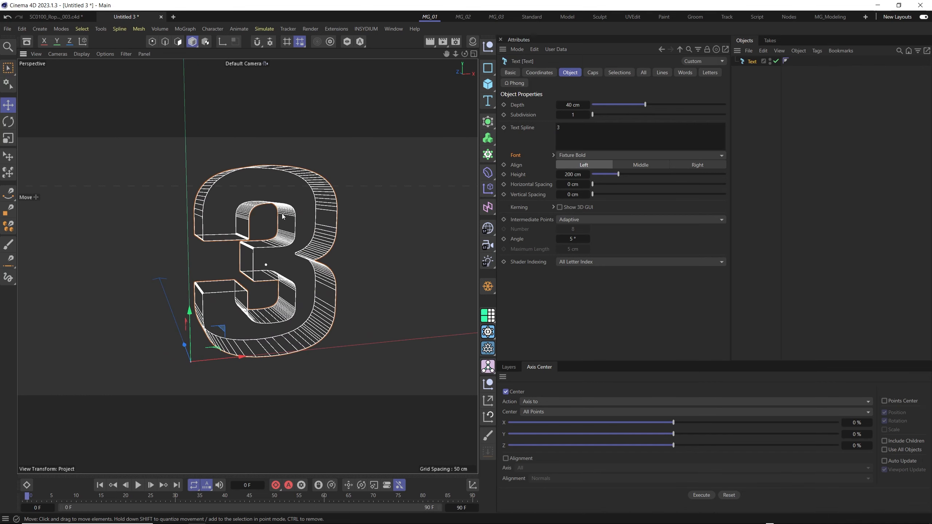
key("n")
key("a")
Set the viewport display to Gouraud Shading (Lines) to show the polygon edges of the 3.
key("n")
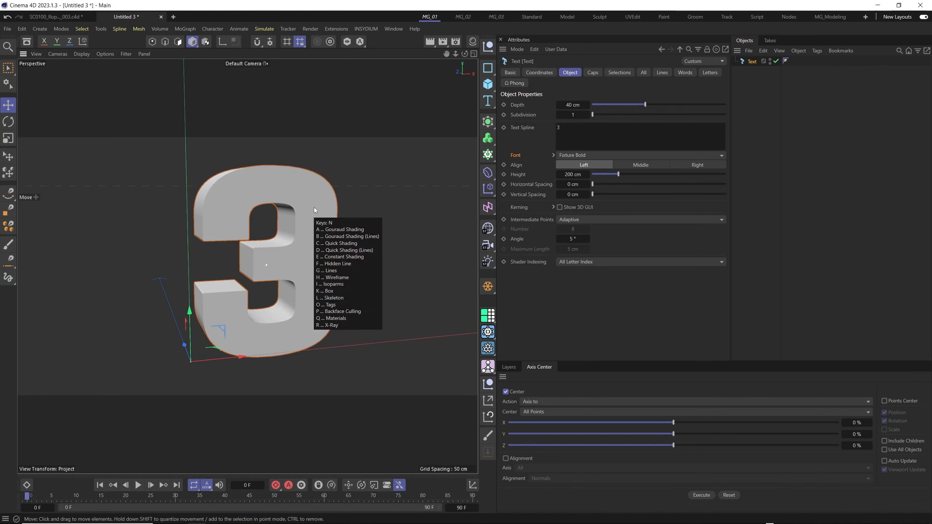
key("b")
mouse_move(233, 204)
left_mouse_down("alt")
mouse_move(294, 230)
mouse_move(292, 224)
mouse_move(274, 216)
mouse_move(270, 233)
mouse_move(256, 207)
mouse_move(248, 218)
mouse_move(249, 235)
mouse_move(294, 248)
left_mouse_up("alt")
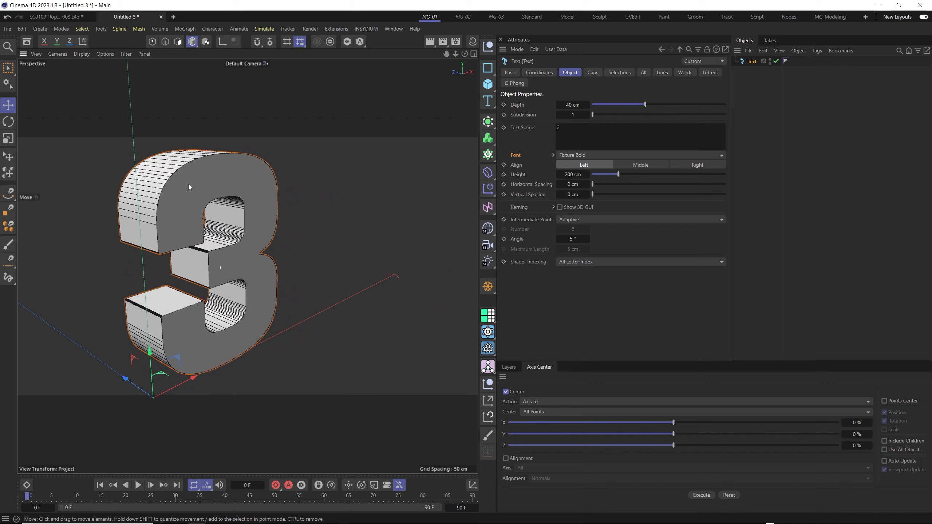
left_click_drag(154, 180, 170, 183, "alt")
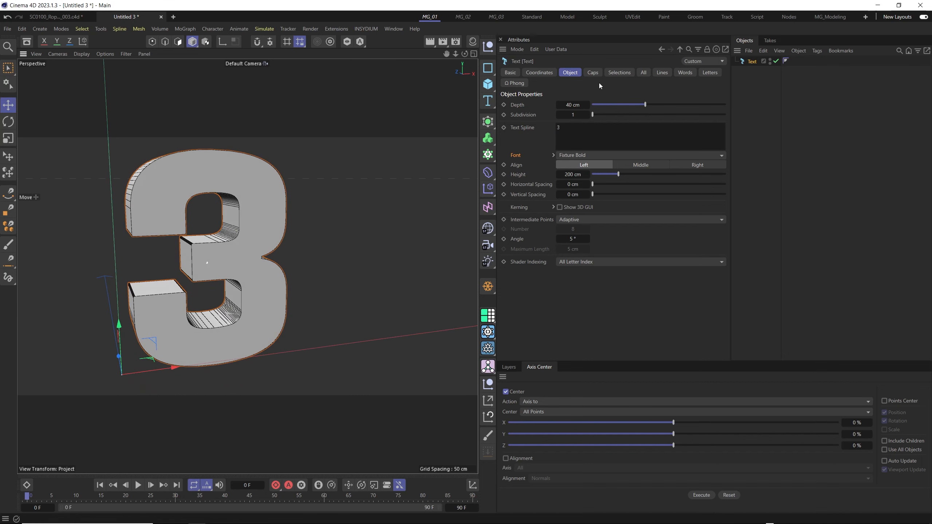
Change the text's caps type to Regular Grid with a size of 4 cm.
left_click(593, 73)
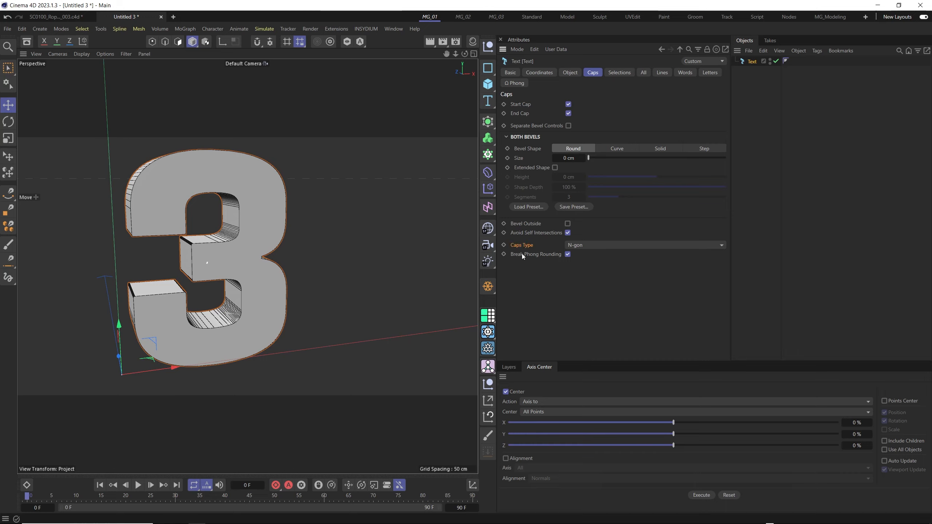
left_click(591, 246)
left_click(586, 294)
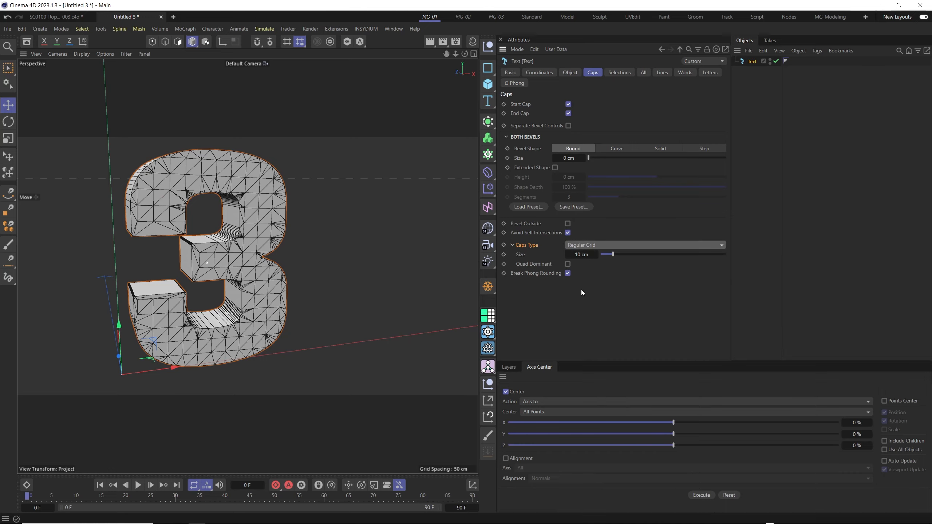
mouse_move(613, 255)
left_mouse_down()
mouse_move(604, 254)
mouse_move(645, 255)
mouse_move(607, 254)
left_mouse_up()
type("4")
key("Return")
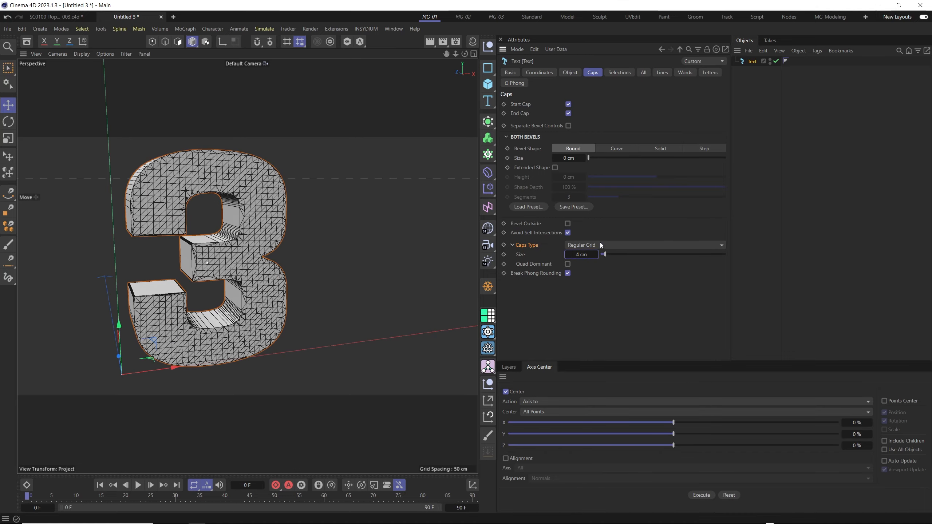
left_click_drag(257, 214, 367, 202, "alt")
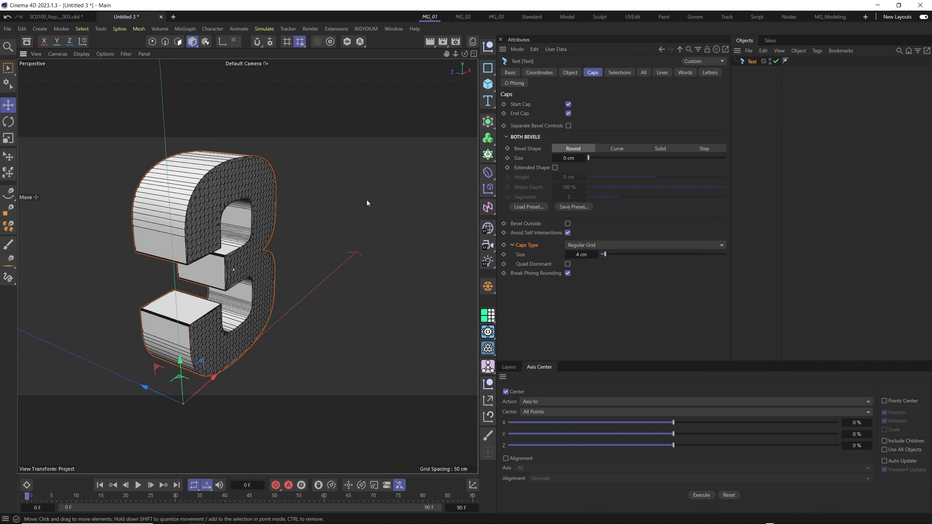
Set the text object's subdivision to 10 to divide the sides along the depth.
left_click(570, 72)
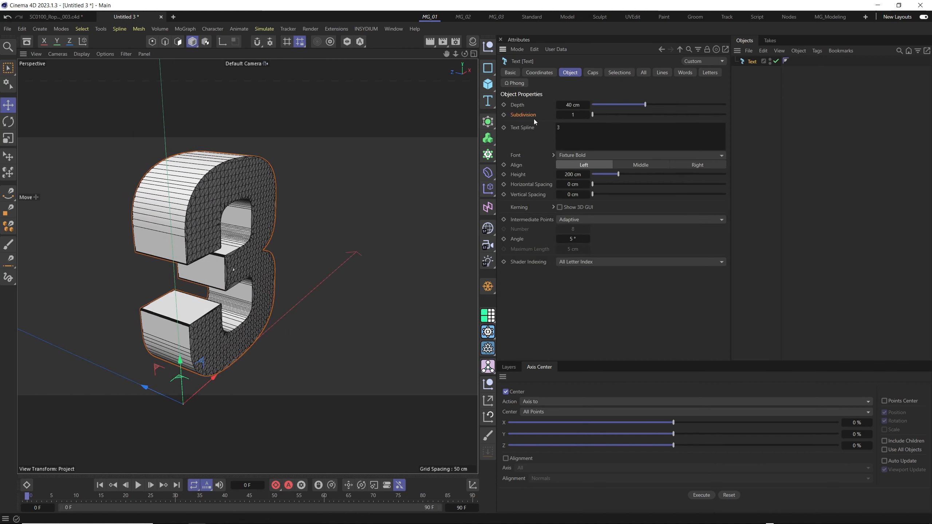
left_click_drag(597, 115, 669, 115)
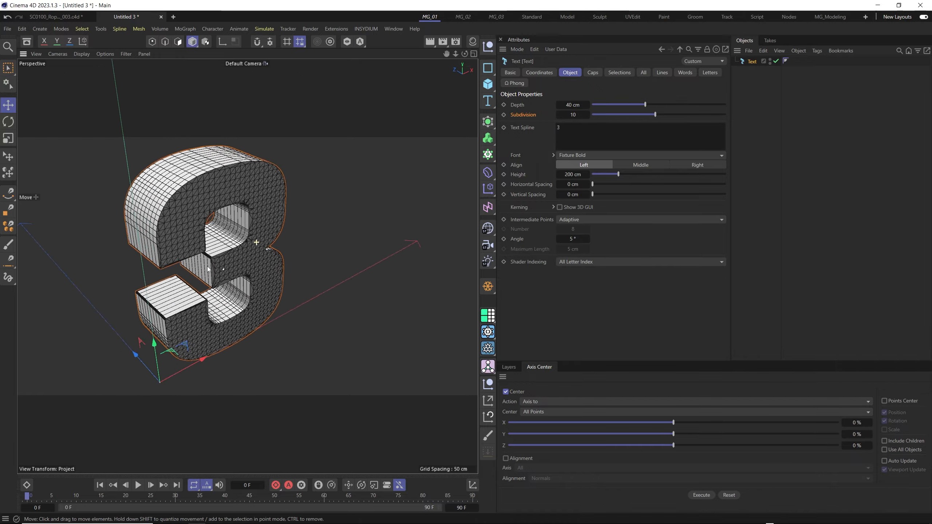
left_click_drag(208, 269, 201, 220, "alt")
Examine the subdivided front and side surfaces of the 3 up close and from different angles.
scroll(211, 220, "down", 4)
left_click_drag(235, 248, 233, 228, "alt")
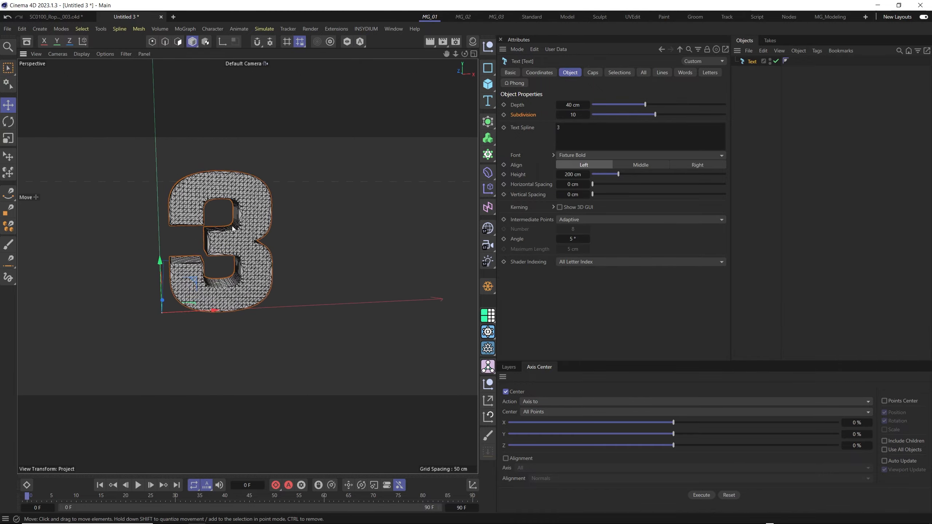
scroll(231, 220, "up", 3)
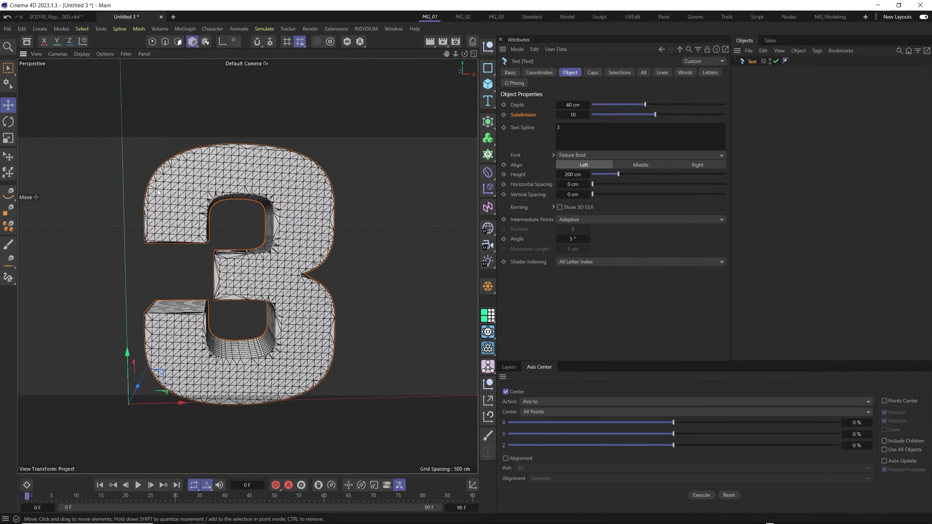
left_click_drag(158, 192, 257, 272, "alt")
middle_click_drag(354, 248, 296, 234, "alt")
scroll(297, 235, "down", 4)
left_click_drag(411, 246, 330, 231, "alt")
scroll(312, 250, "up", 4)
mouse_move(249, 197)
left_mouse_down("alt")
mouse_move(269, 235)
mouse_move(274, 191)
mouse_move(285, 225)
mouse_move(241, 206)
left_mouse_up("alt")
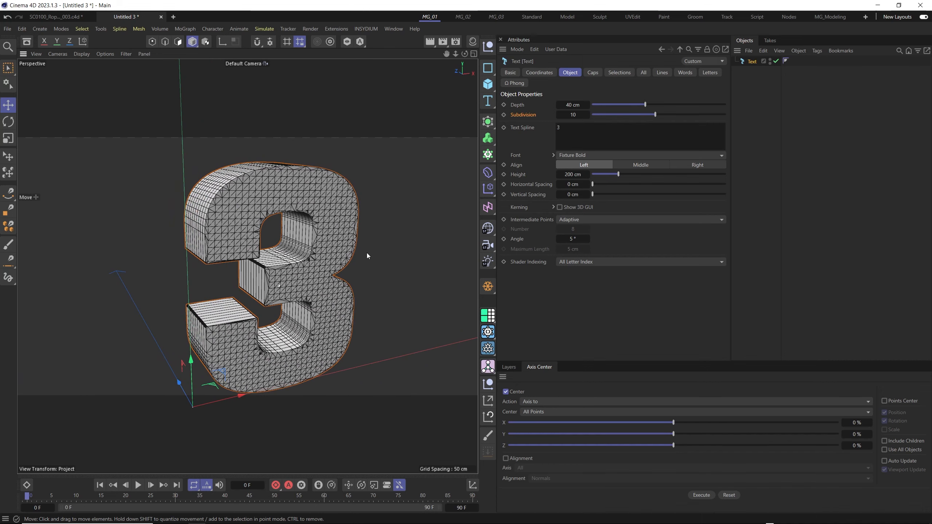
Compare the Uniform, Natural and Adaptive intermediate points on the text and settle on Uniform.
left_click(613, 220)
left_click(588, 250)
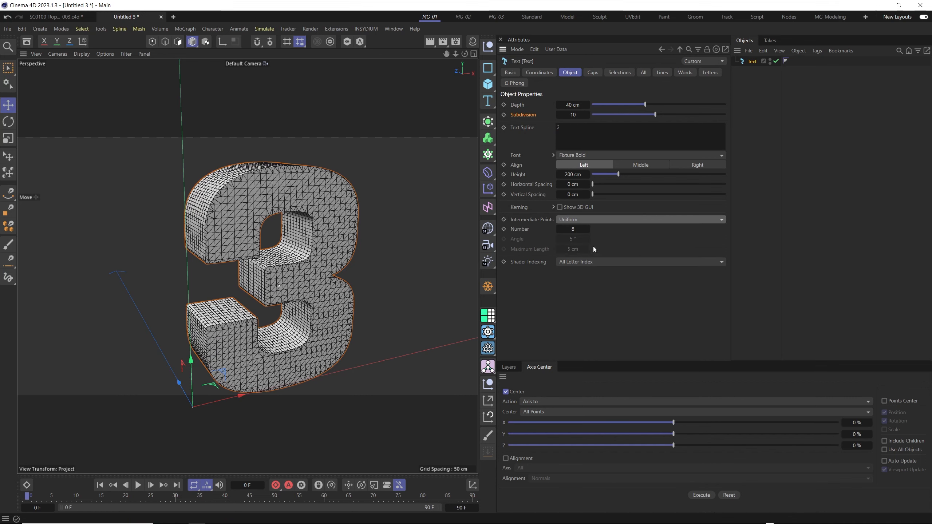
left_click(585, 220)
left_click(585, 242)
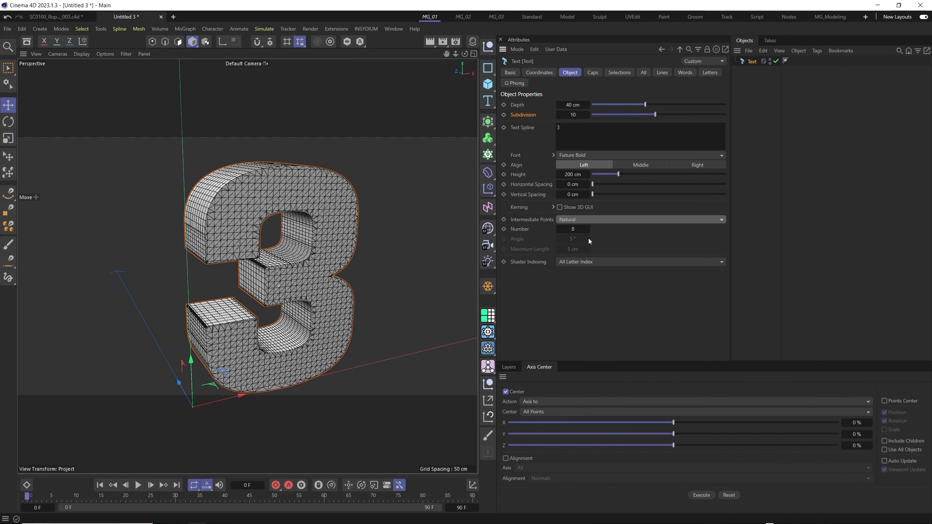
left_click(579, 220)
left_click(583, 258)
left_click(581, 220)
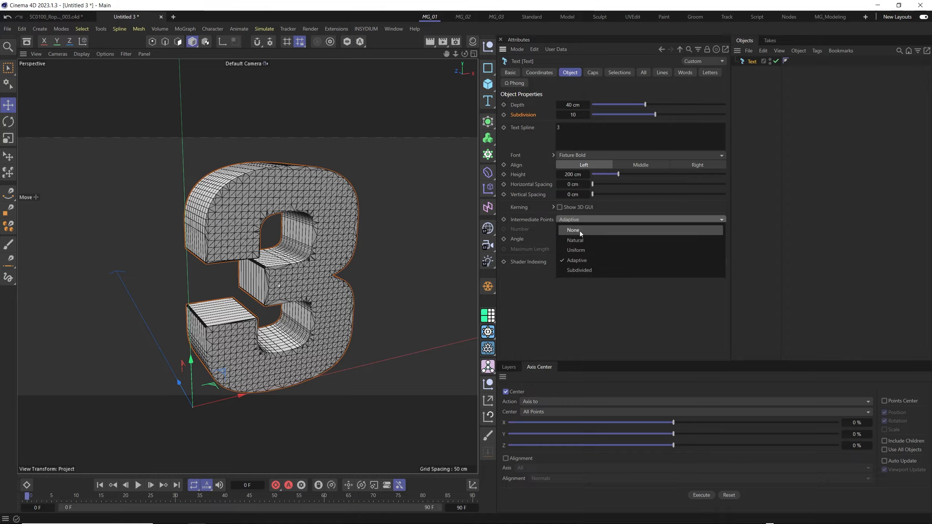
left_click(576, 250)
left_click_drag(301, 272, 321, 272, "alt")
Add a Remesh generator and make the text object its child.
left_click(488, 139)
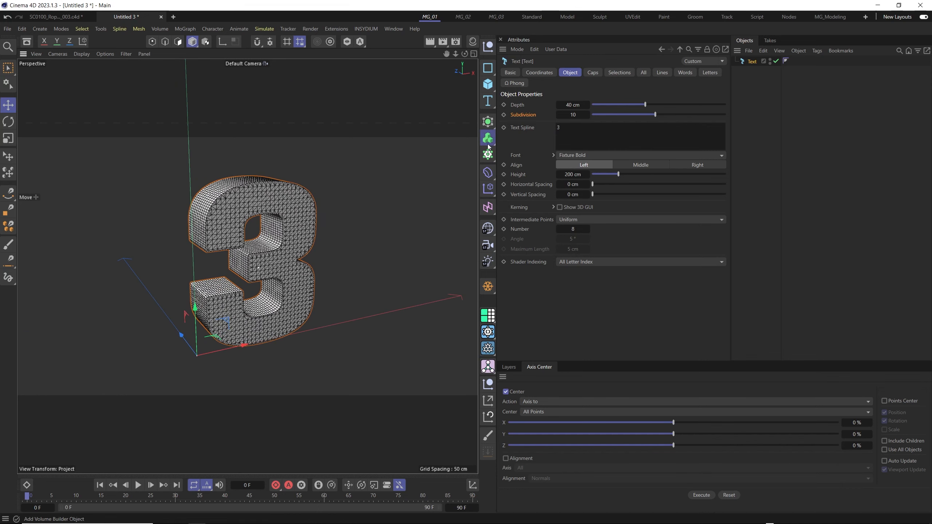
left_click(487, 123)
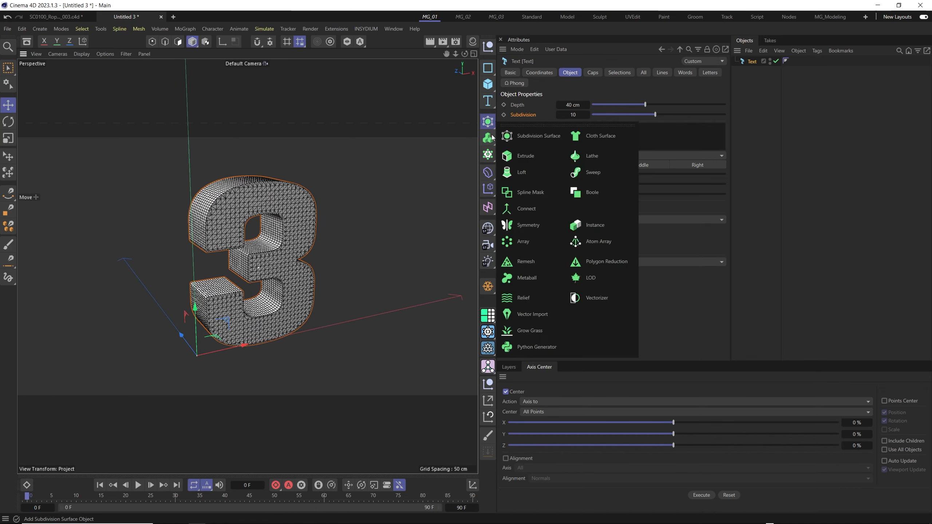
left_click(536, 267)
left_click_drag(749, 72, 752, 62)
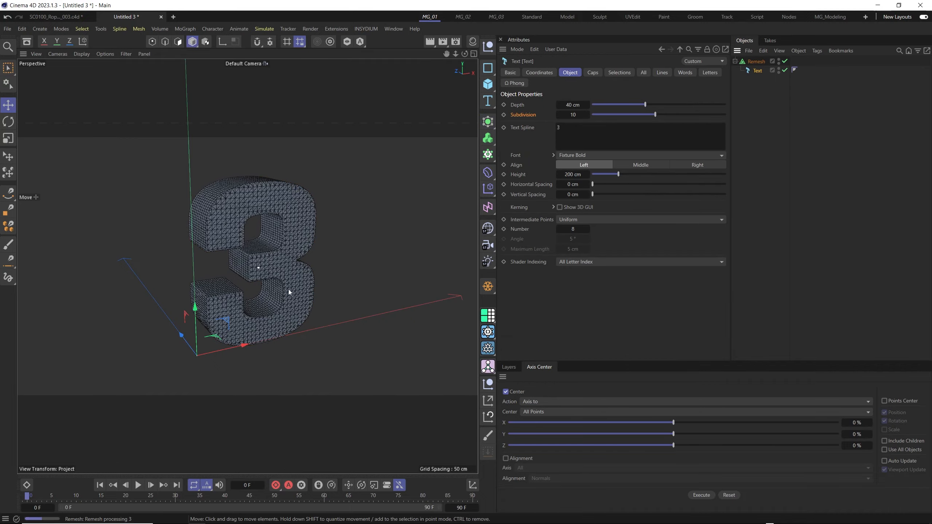
Inspect the remeshed topology of the 3 from several angles and view the Remesh object's settings.
left_click_drag(289, 290, 274, 251, "alt")
right_click_drag(274, 251, 282, 226, "alt")
left_click_drag(268, 254, 237, 248, "alt")
right_click_drag(269, 248, 302, 232, "alt")
left_click_drag(302, 232, 260, 193, "alt")
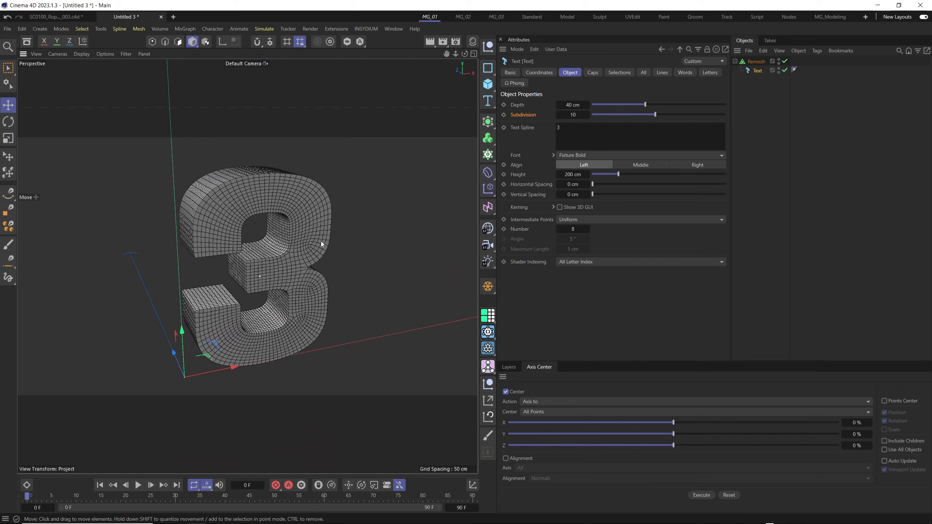
left_click(756, 62)
left_click_drag(464, 203, 214, 220, "alt")
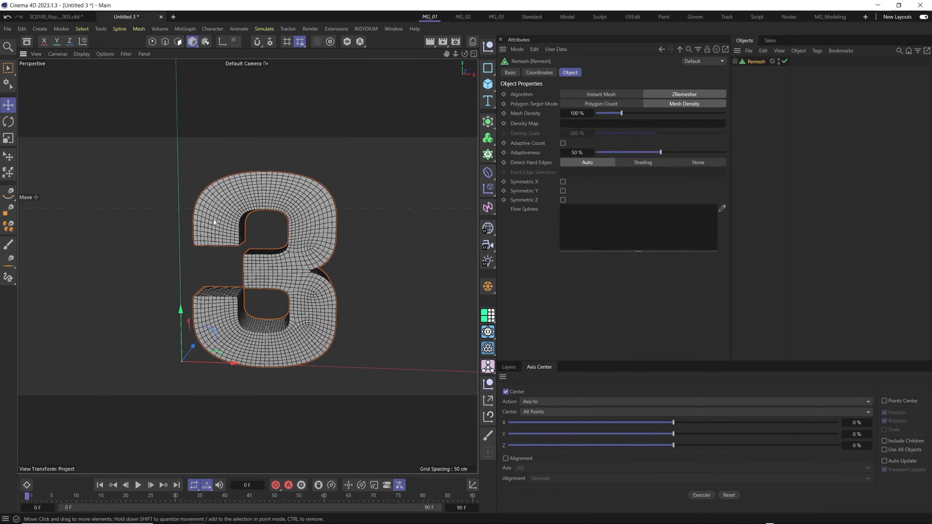
left_click_drag(268, 245, 301, 208, "alt")
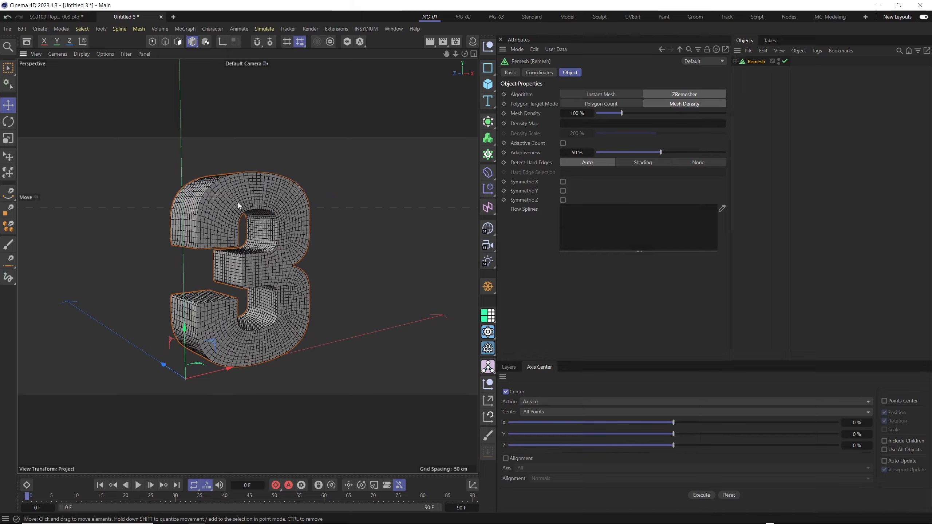
left_click_drag(216, 201, 279, 272, "alt")
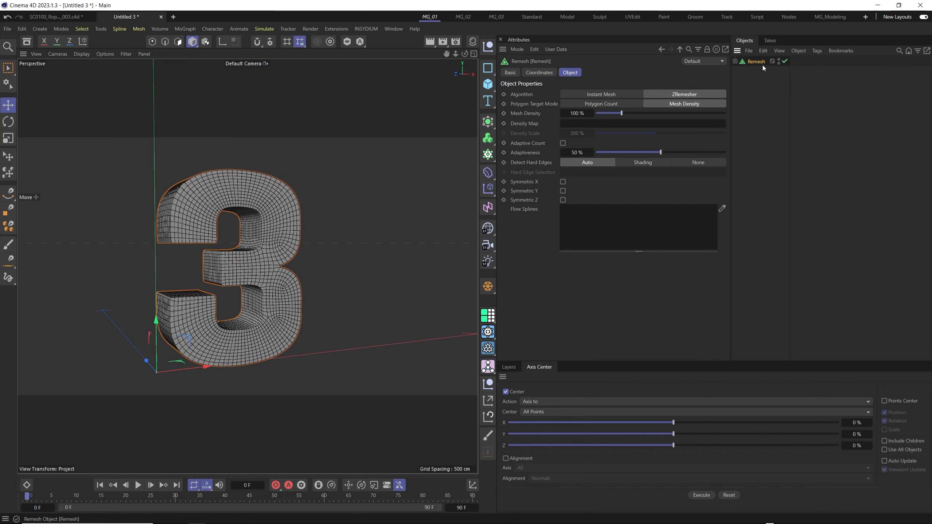
Make the Remesh object editable and select all of its edges in edge mode.
key("c")
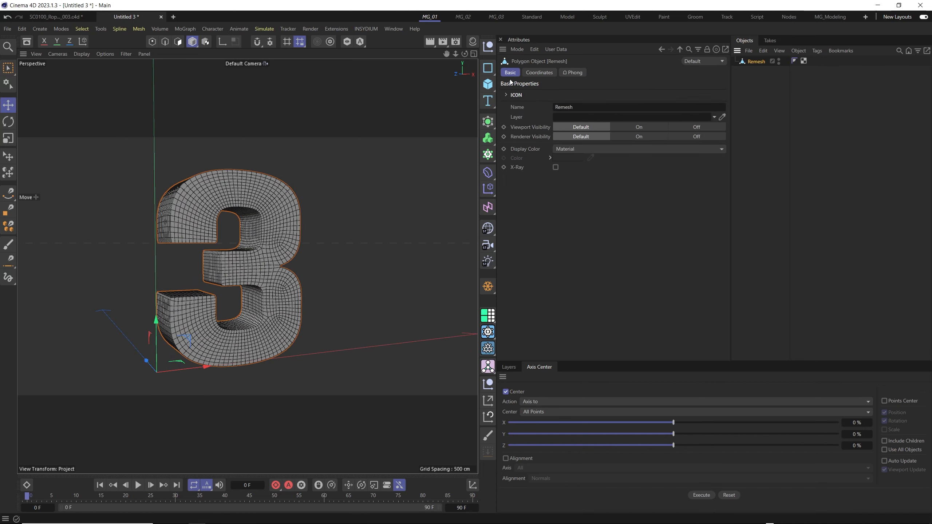
left_click_drag(257, 235, 279, 234, "alt")
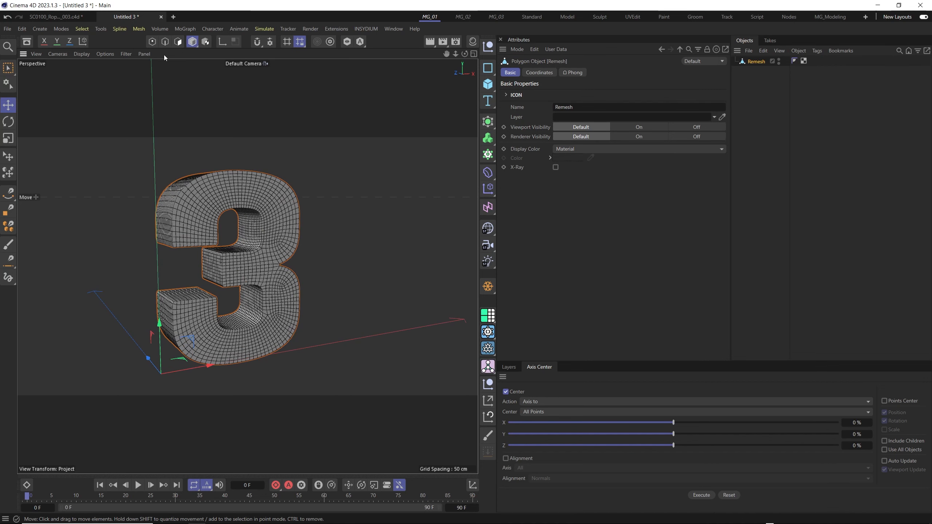
left_click(165, 41)
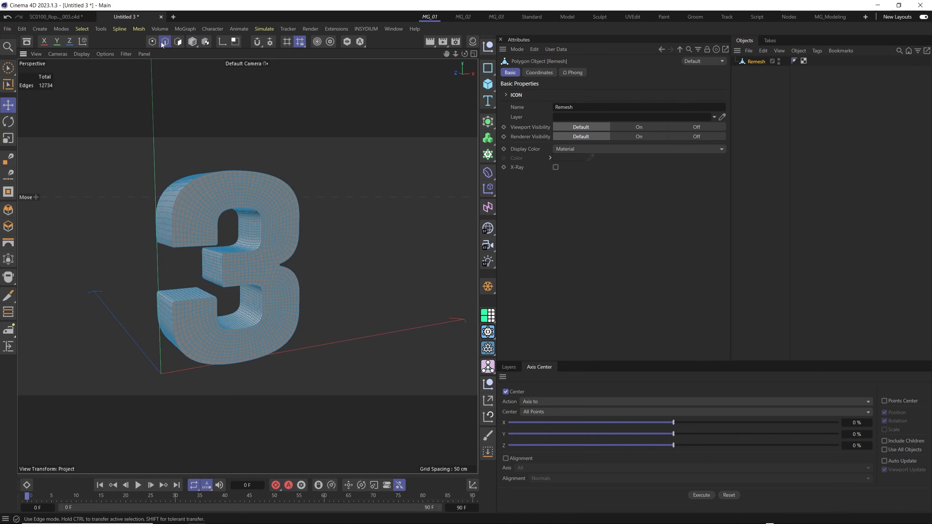
key("ctrl+a")
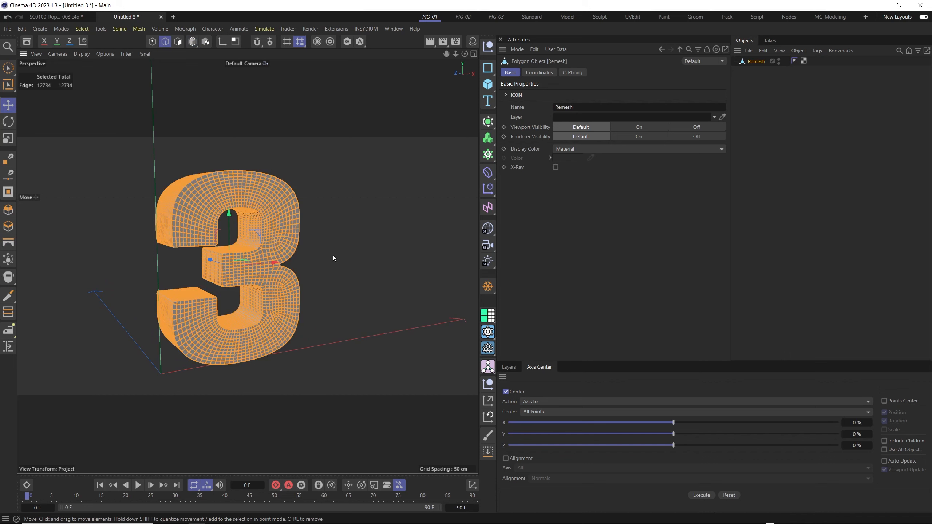
Convert the selected edges with Edge to Spline and move the resulting spline out from under the Remesh object.
key("shift+c")
type("e")
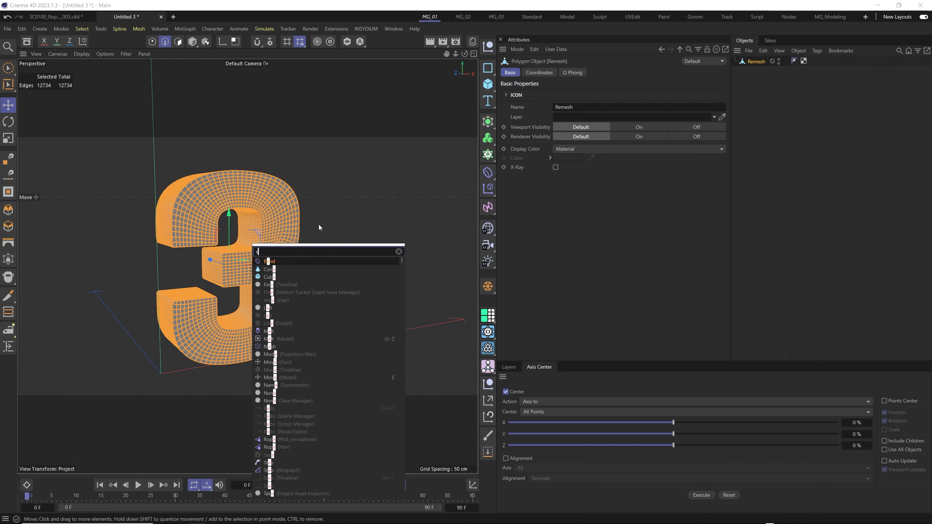
type("dge to")
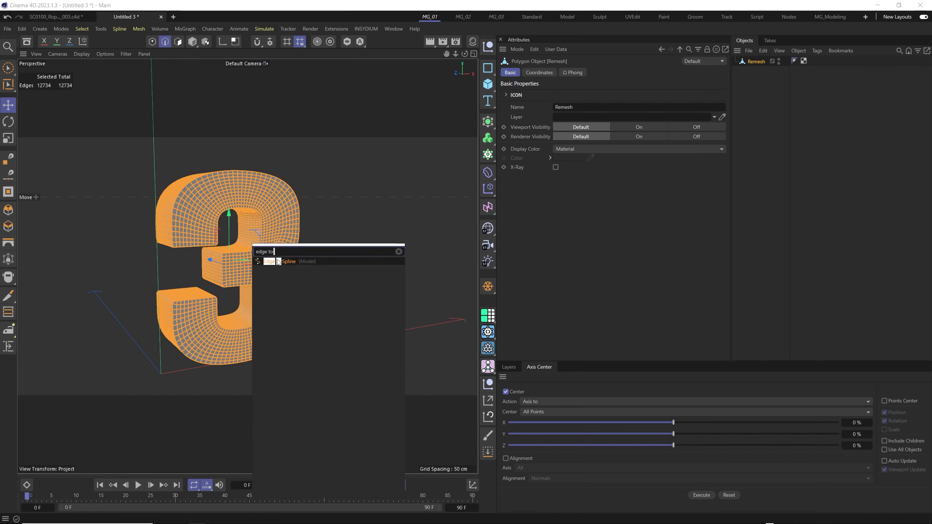
left_click(279, 261)
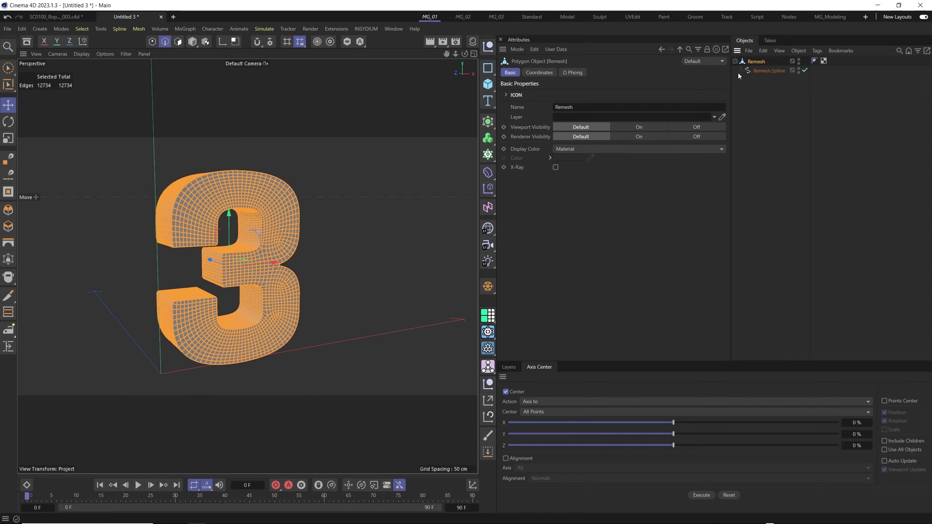
left_click(759, 71)
left_click(754, 62)
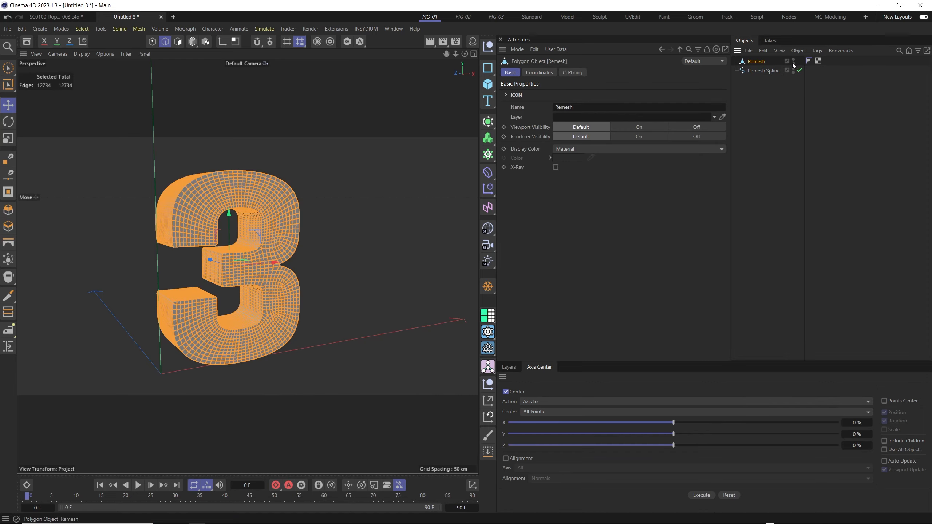
Hide the Remesh object in both the viewport and the renderer, leaving the Remesh.Spline on display.
left_click(793, 63, "alt")
left_click(793, 63, "alt")
mouse_move(271, 252)
left_mouse_down("alt")
mouse_move(213, 250)
mouse_move(256, 232)
mouse_move(332, 234)
mouse_move(268, 236)
mouse_move(249, 274)
mouse_move(313, 266)
mouse_move(263, 258)
left_mouse_up("alt")
scroll(248, 243, "up", 6)
scroll(268, 256, "down", 5)
left_click_drag(322, 248, 299, 249, "alt")
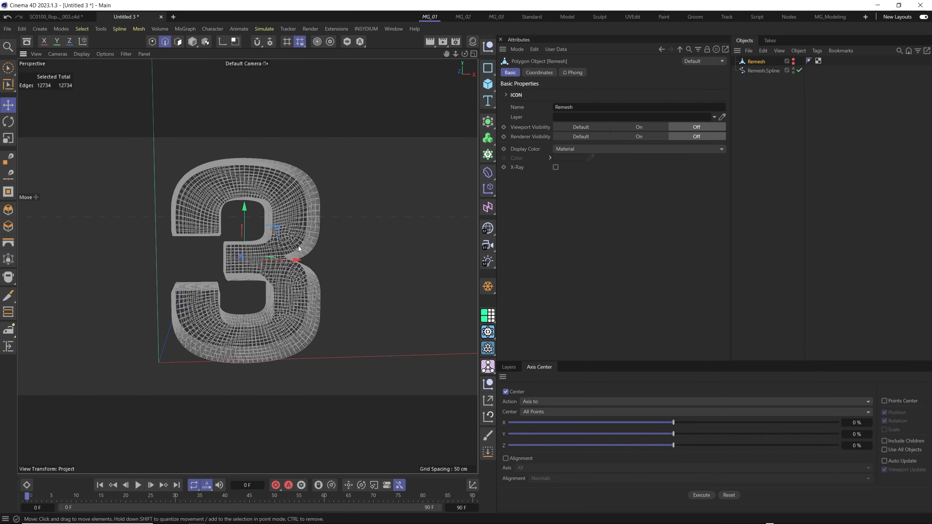
Add an xpDynamics tag to the Remesh object and play the simulation, stopping before the end of the timeline.
right_click(759, 63)
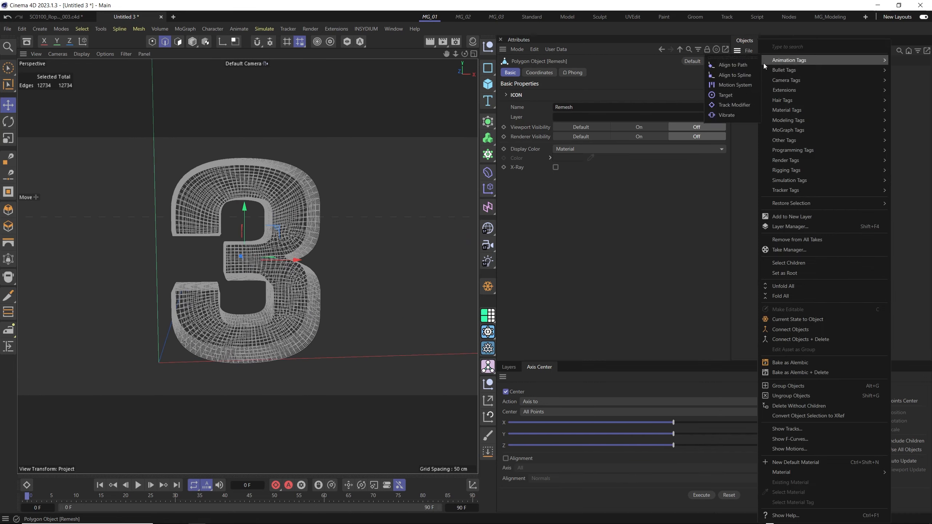
mouse_move(807, 89)
mouse_move(722, 93)
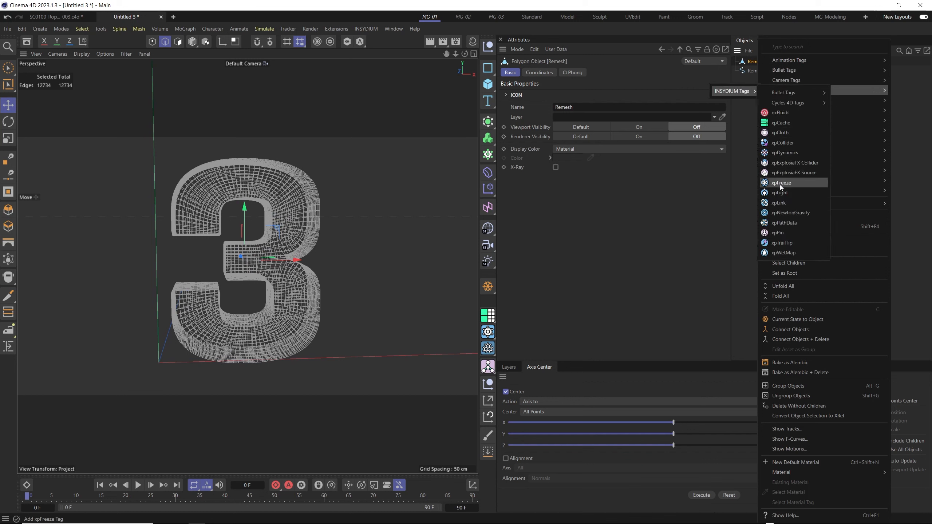
left_click(786, 152)
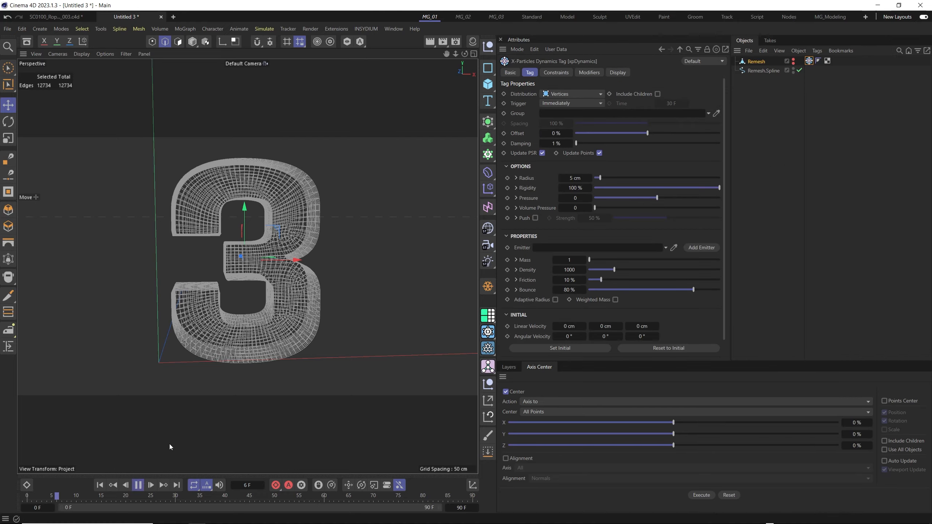
left_click_drag(256, 292, 347, 229, "alt")
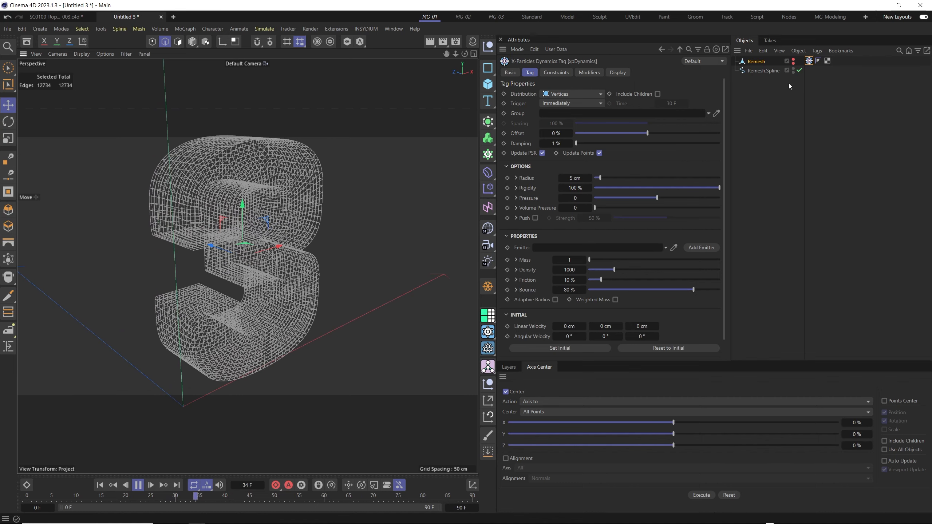
left_click(139, 485)
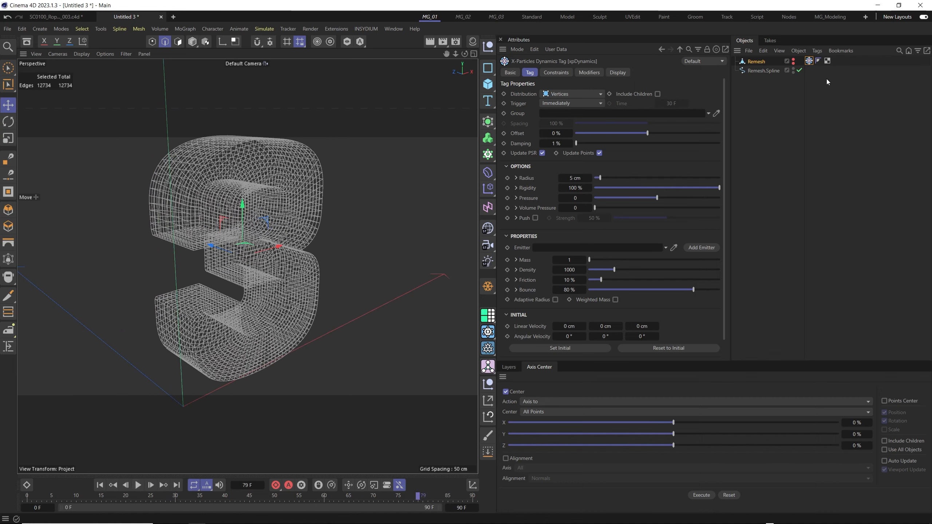
Move the xpDynamics tag from Remesh to Remesh.Spline and replay the simulation from the first frame.
left_click(755, 62)
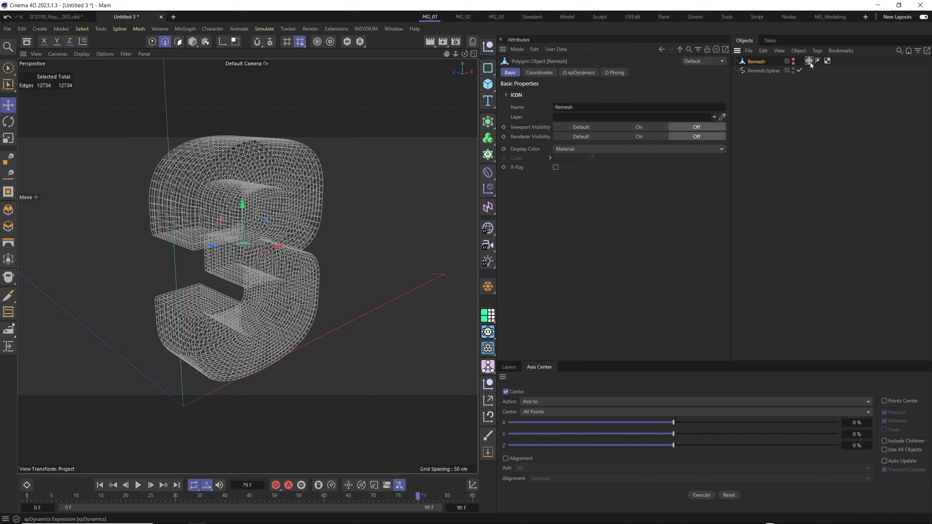
left_click_drag(810, 73, 809, 71)
left_click(763, 71)
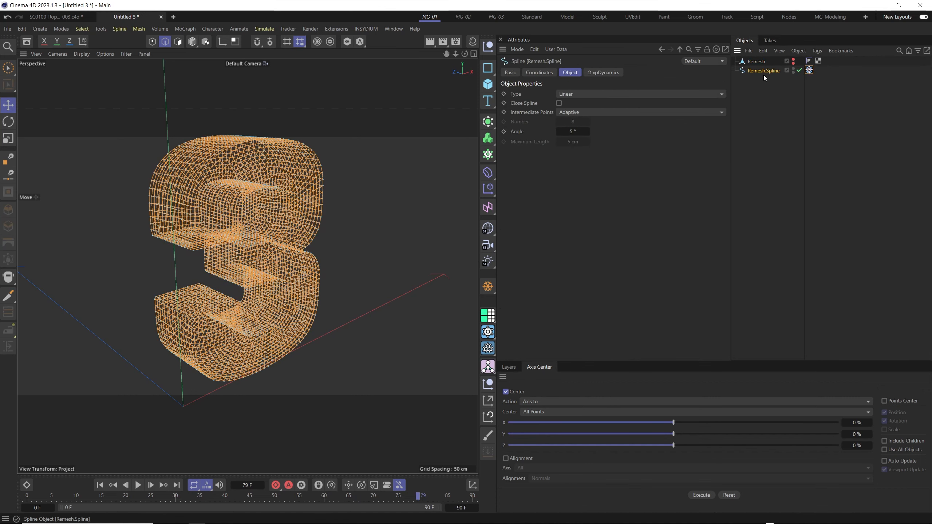
left_click(100, 485)
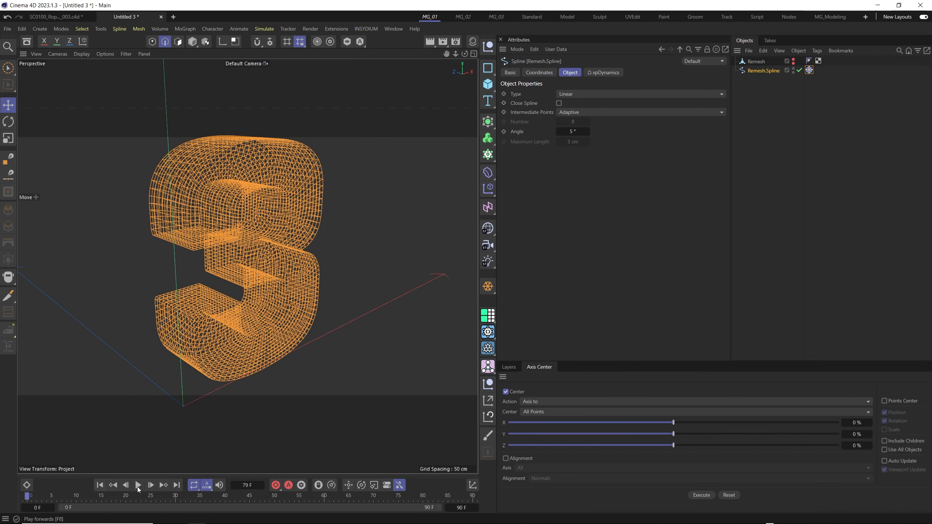
left_click(138, 485)
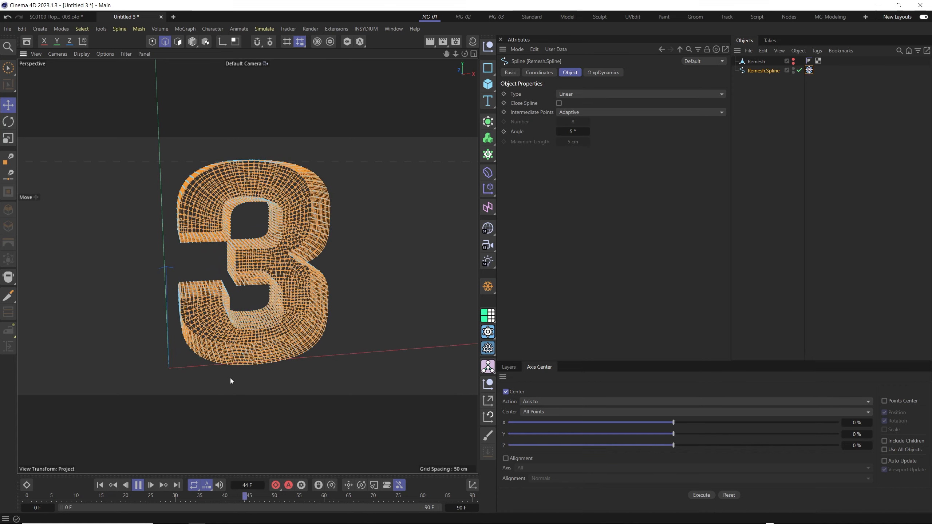
left_click(138, 485)
left_click_drag(255, 292, 249, 264, "alt")
Set the Rigidity of the spline's xpDynamics tag to 0 %.
left_click(809, 70)
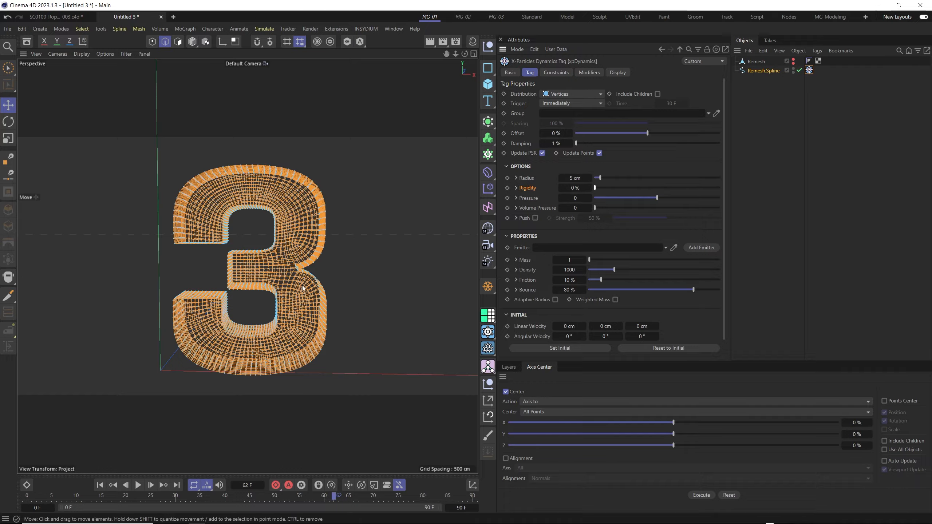
left_click_drag(270, 295, 276, 257, "alt")
scroll(290, 250, "down", 4)
scroll(304, 241, "up", 5)
scroll(285, 253, "down", 2)
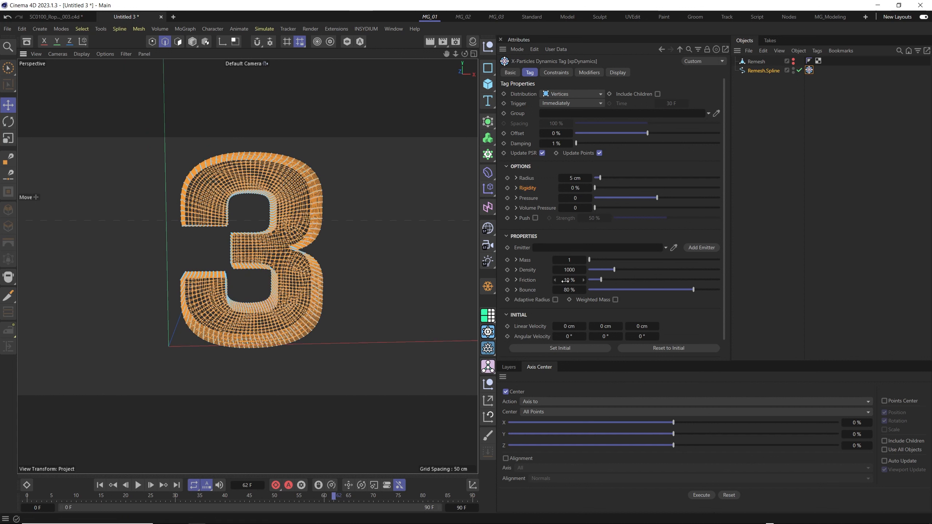
Add an xpFlowField object from the X-Particles dynamics objects.
left_click(493, 369)
left_click(366, 29)
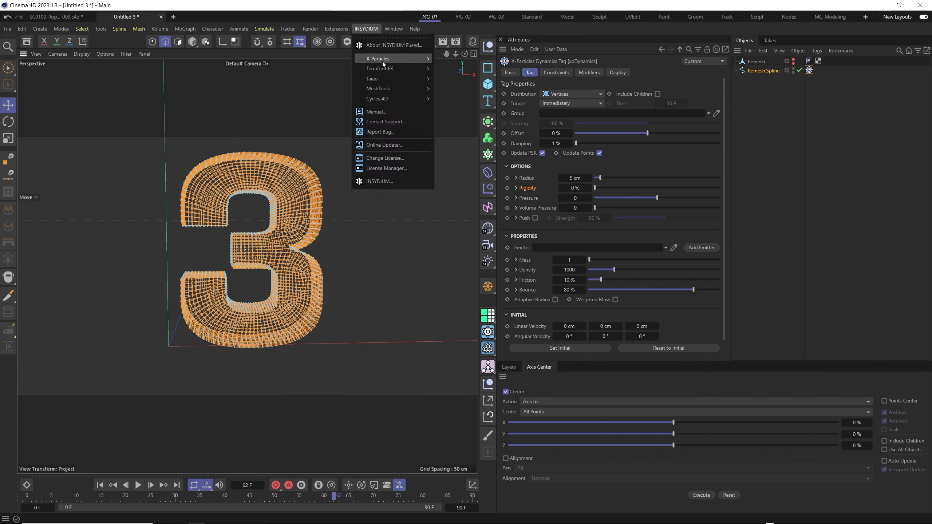
mouse_move(389, 59)
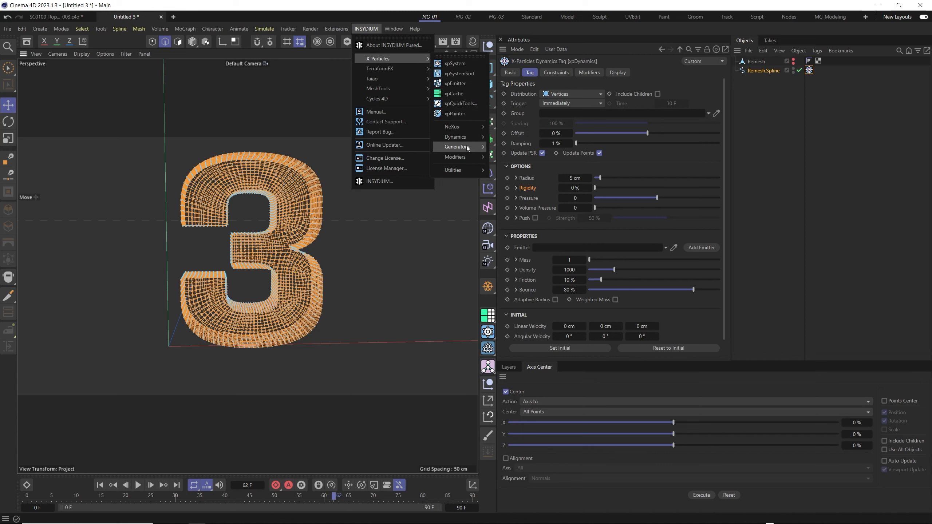
mouse_move(457, 137)
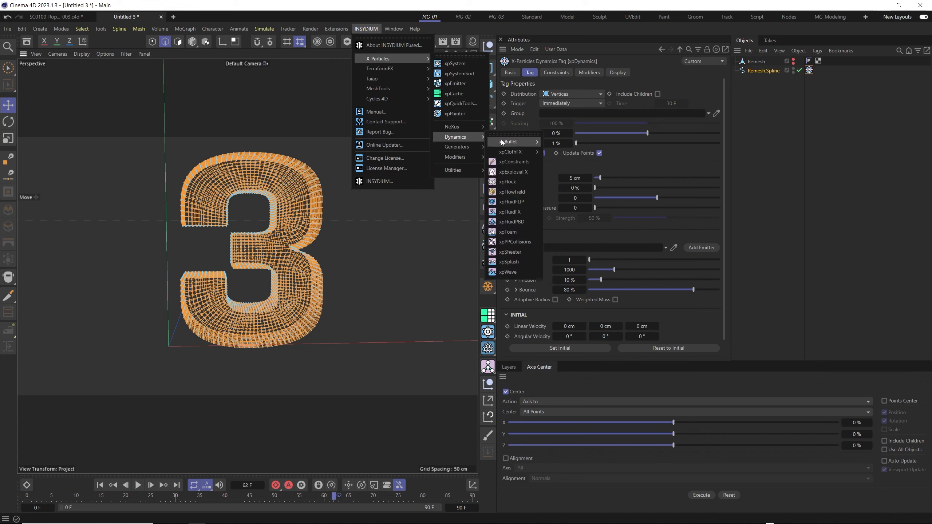
left_click(513, 192)
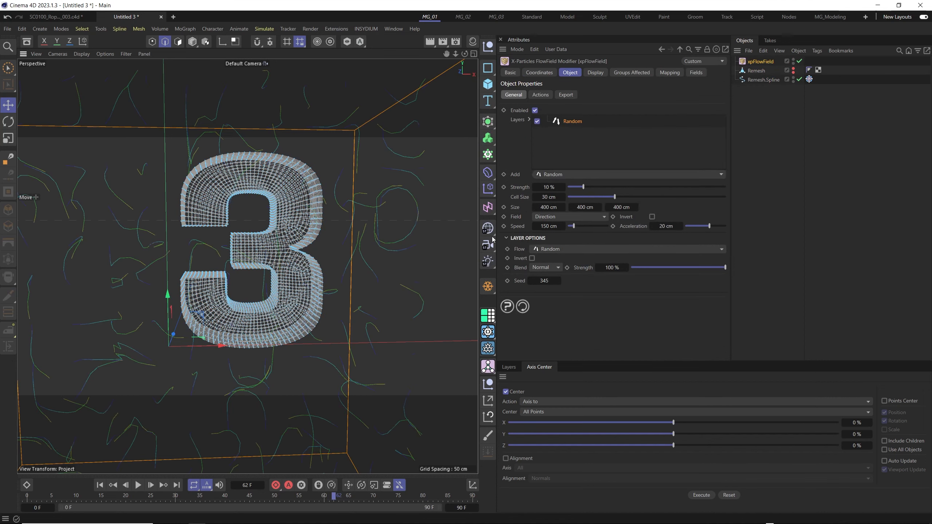
Move the flow field so that its box is roughly centred around the number 3.
left_click_drag(303, 250, 324, 254, "alt")
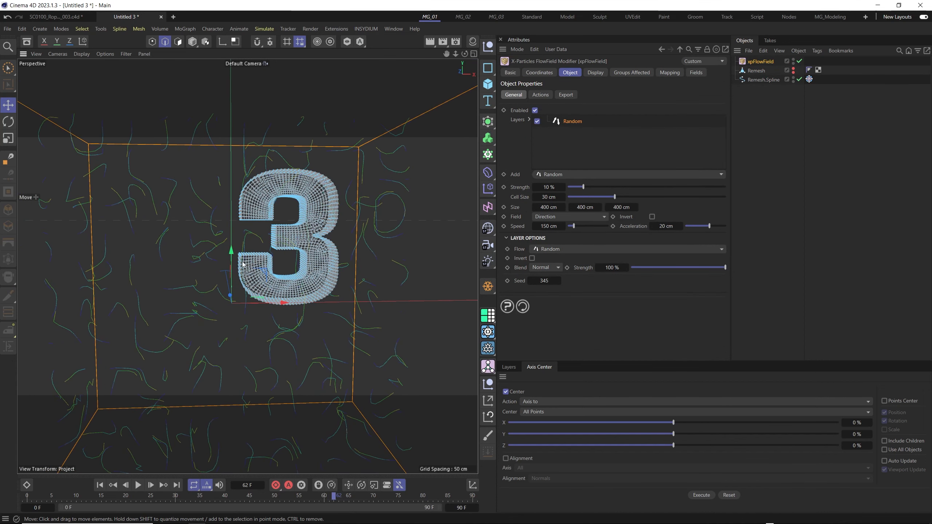
left_click_drag(251, 305, 324, 305)
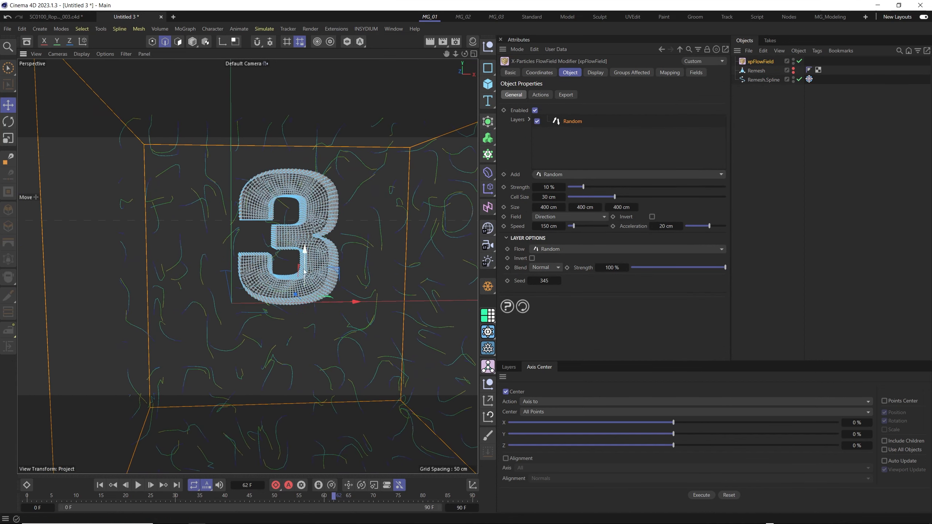
left_click_drag(305, 268, 290, 236)
right_click_drag(290, 237, 275, 241, "alt")
middle_click_drag(285, 238, 258, 261, "alt")
mouse_move(259, 261)
left_mouse_down("alt")
mouse_move(305, 265)
mouse_move(268, 264)
left_mouse_up("alt")
right_click_drag(268, 264, 281, 243, "alt")
left_click_drag(316, 267, 282, 257)
right_click_drag(282, 256, 253, 275, "alt")
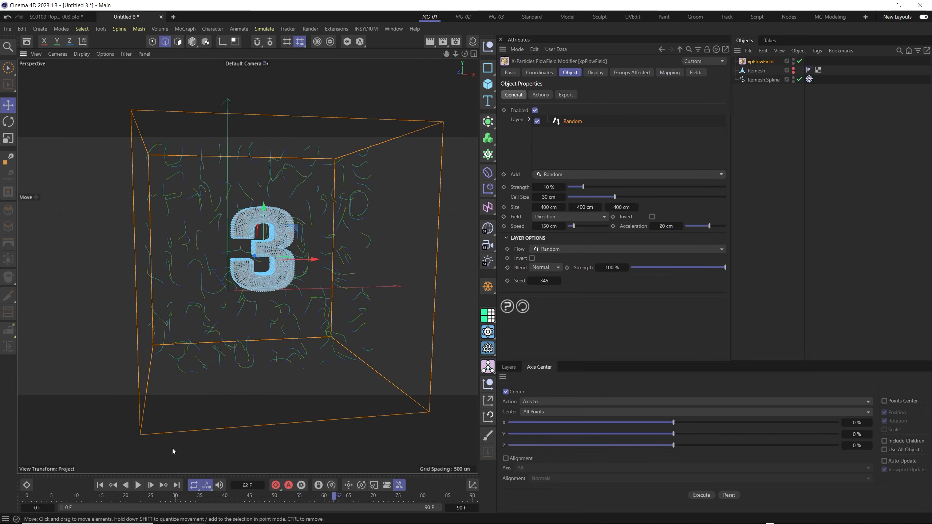
Run the simulation from the first frame and set the flow field's Field mode to Velocity while it plays.
left_click(99, 486)
left_click(138, 485)
scroll(276, 238, "up", 5)
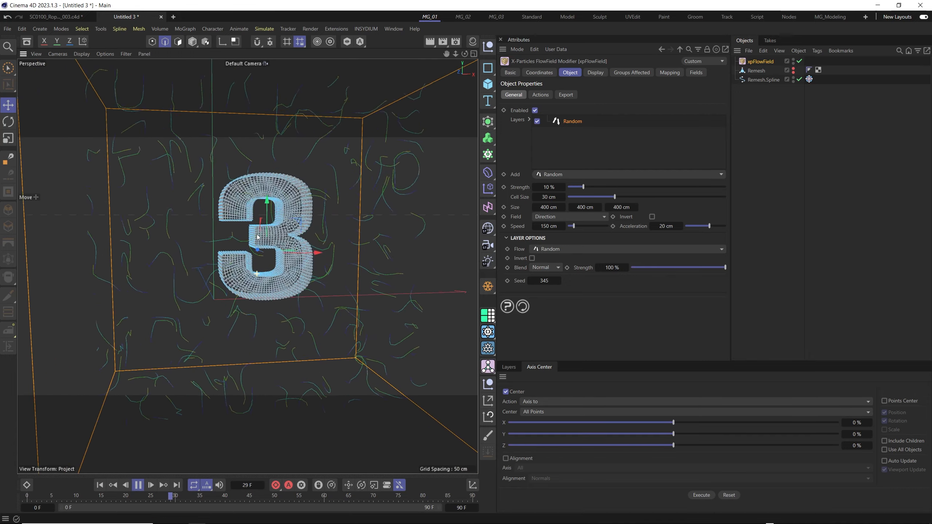
left_click_drag(276, 238, 275, 235, "alt")
right_click_drag(275, 235, 270, 238, "alt")
left_click_drag(279, 241, 302, 253, "alt")
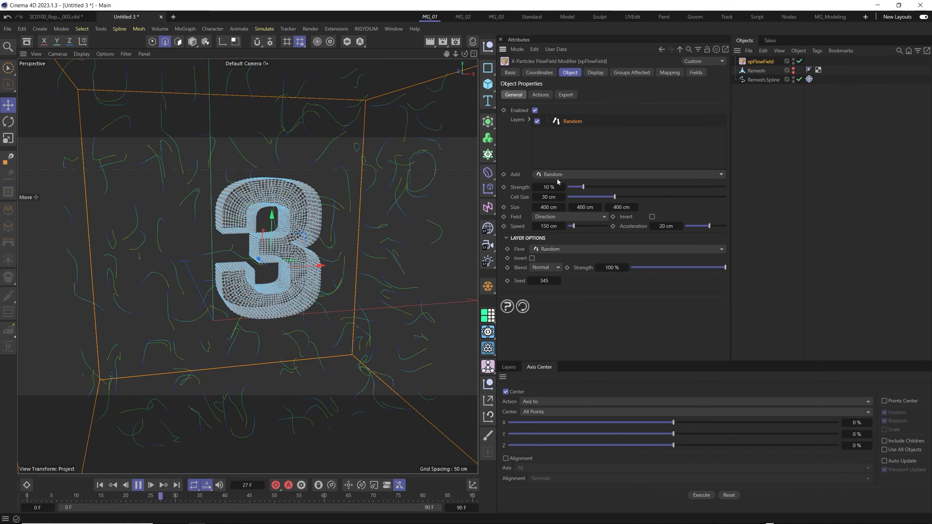
left_click(551, 218)
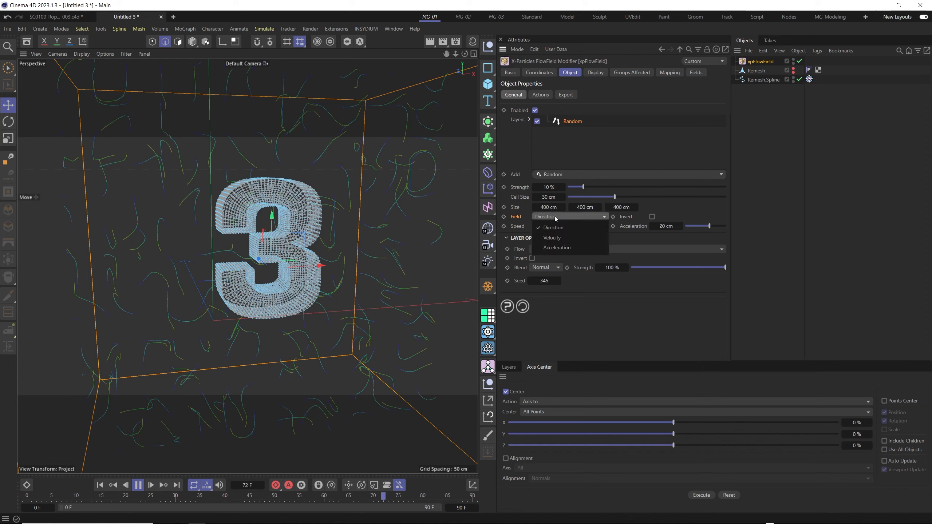
left_click(559, 239)
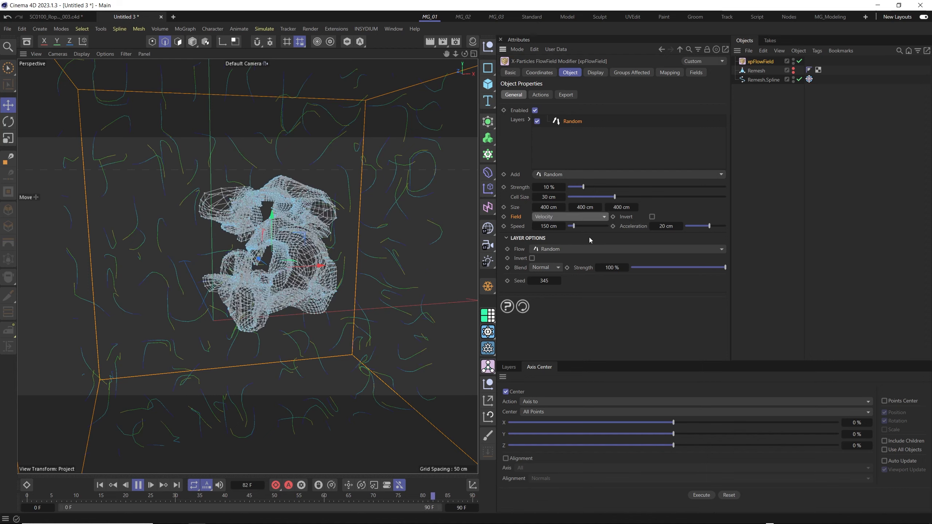